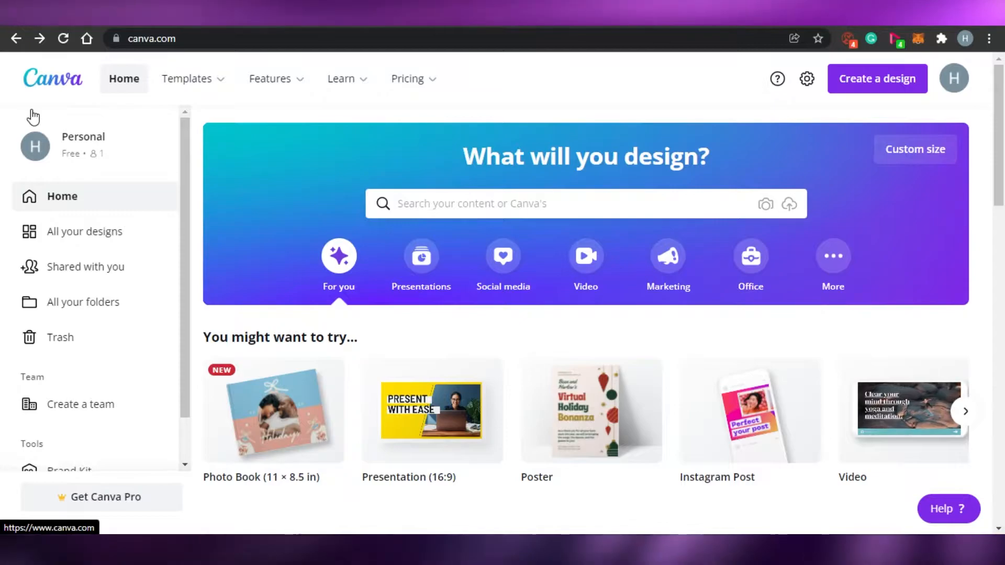
# Search for the T-Shirt design type from the home page and open its template results.
pyautogui.moveTo(1002, 77); pyautogui.dragTo(1003, 55)
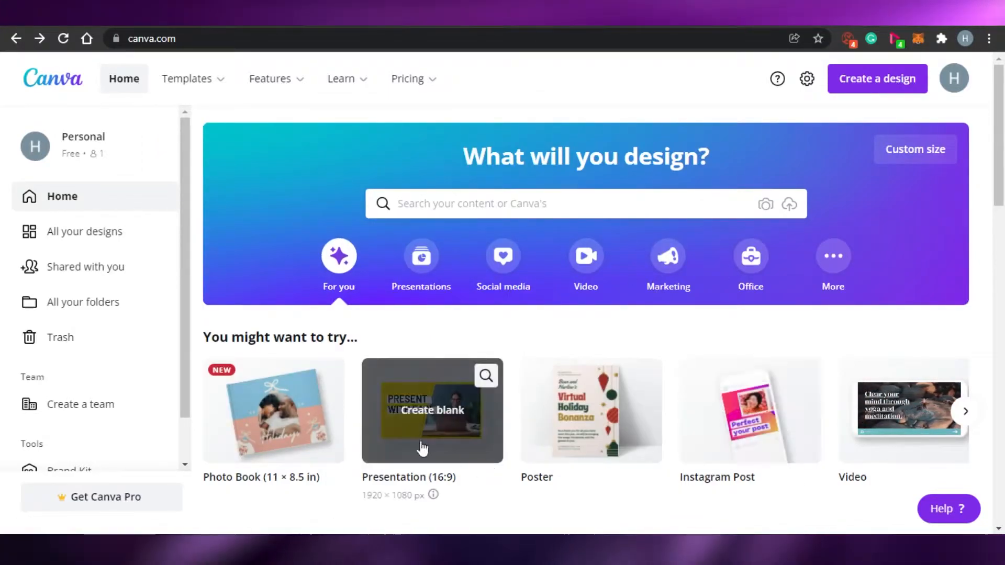
pyautogui.click(965, 412)
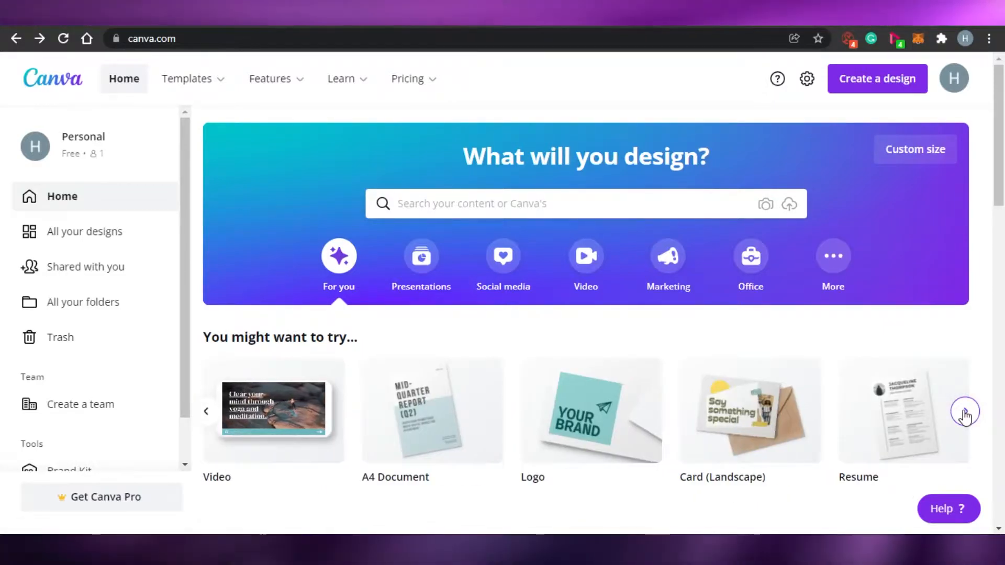
pyautogui.click(966, 412)
pyautogui.click(964, 412)
pyautogui.click(964, 412)
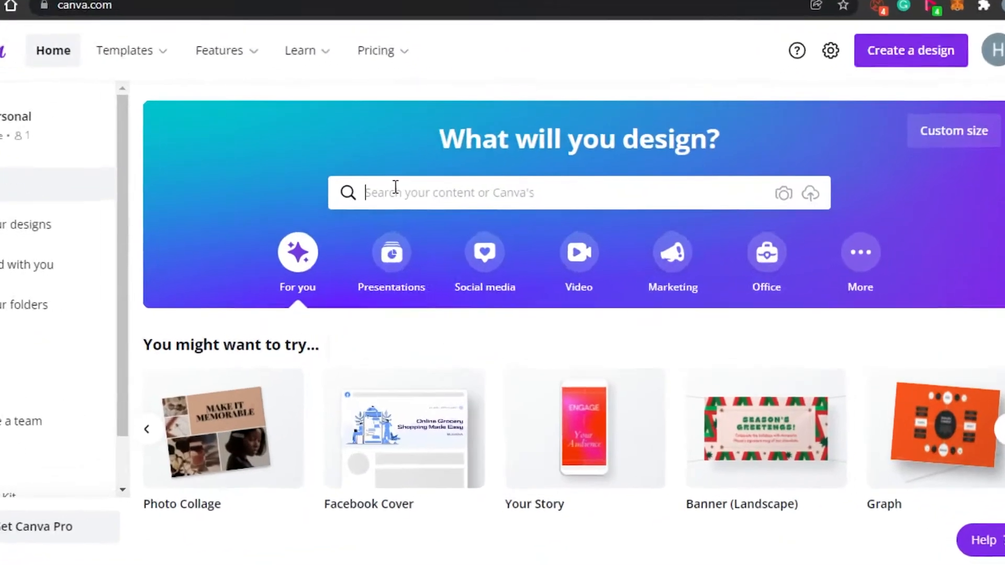
pyautogui.click(424, 198)
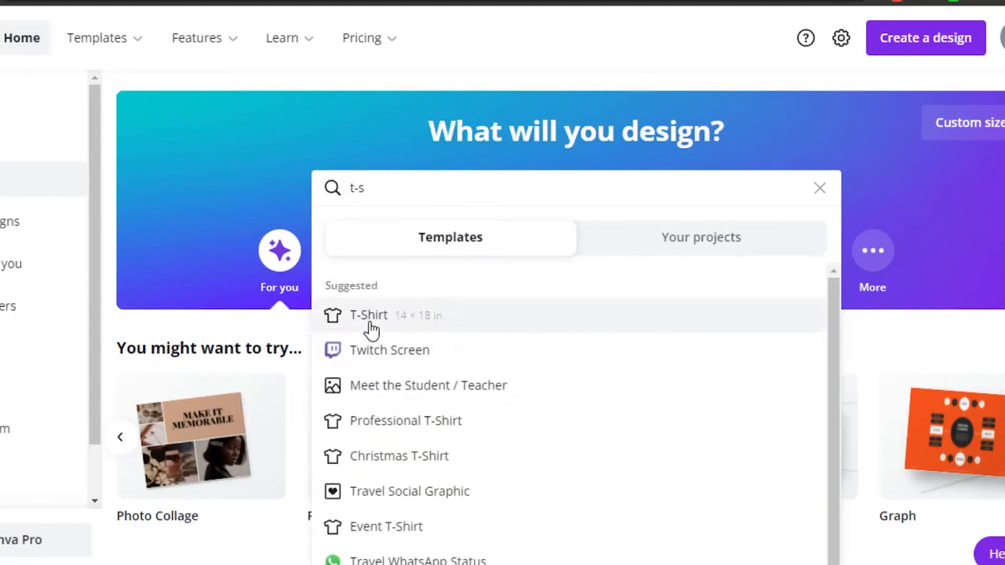
pyautogui.click(373, 328)
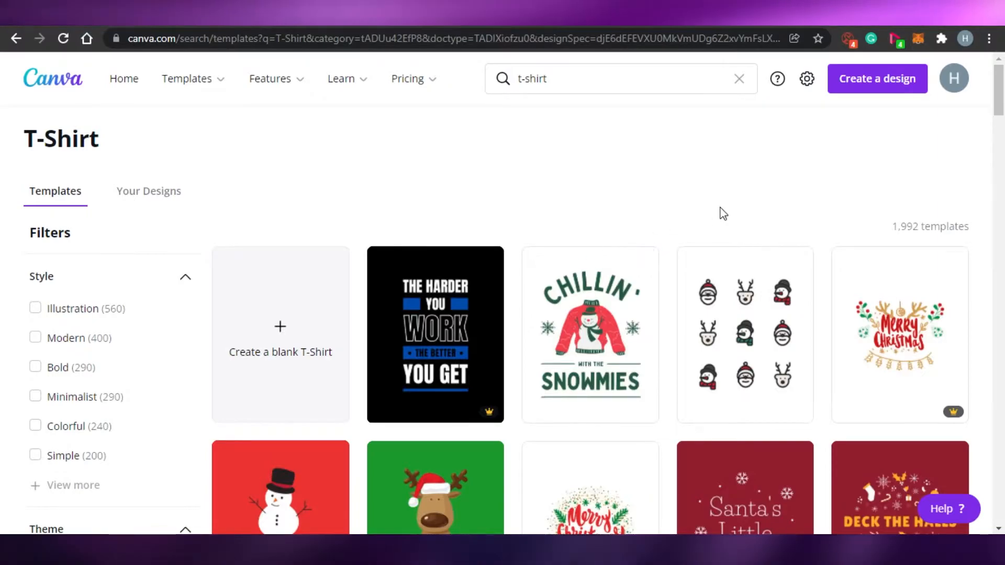
# Look through the T-Shirt templates and start a blank T-Shirt design instead of using one.
pyautogui.moveTo(1003, 109); pyautogui.dragTo(1002, 142)
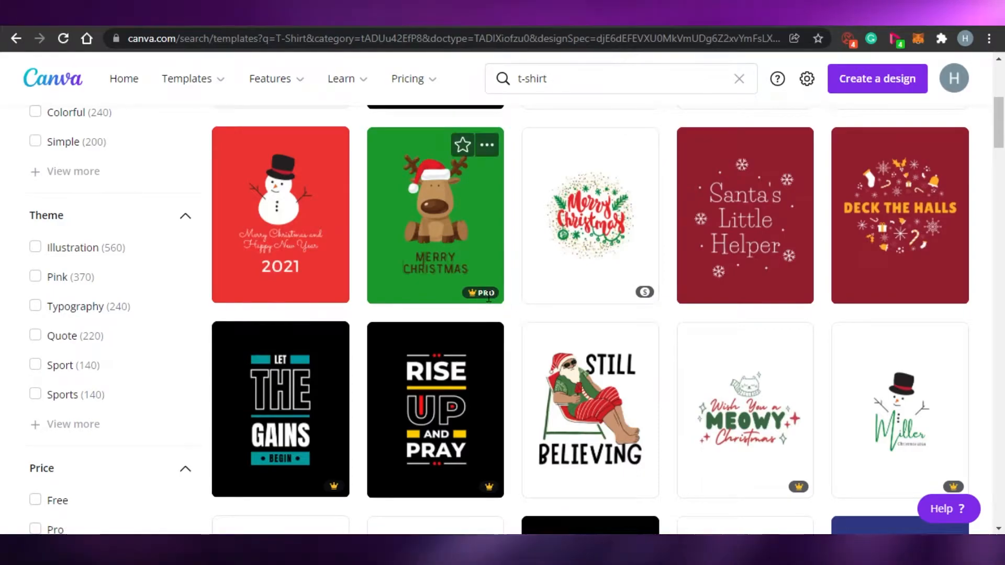
pyautogui.moveTo(1001, 130); pyautogui.dragTo(1002, 79)
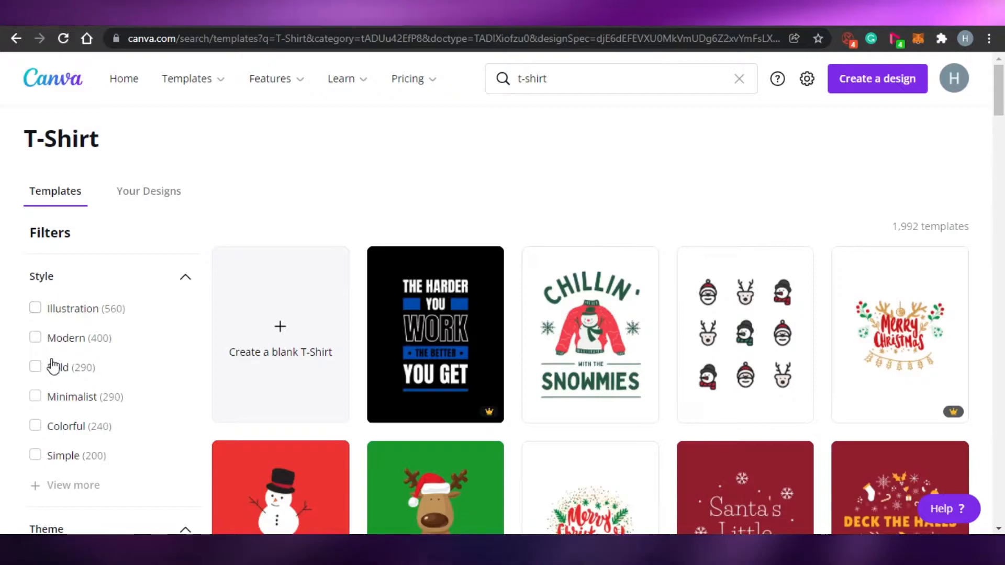
pyautogui.click(143, 196)
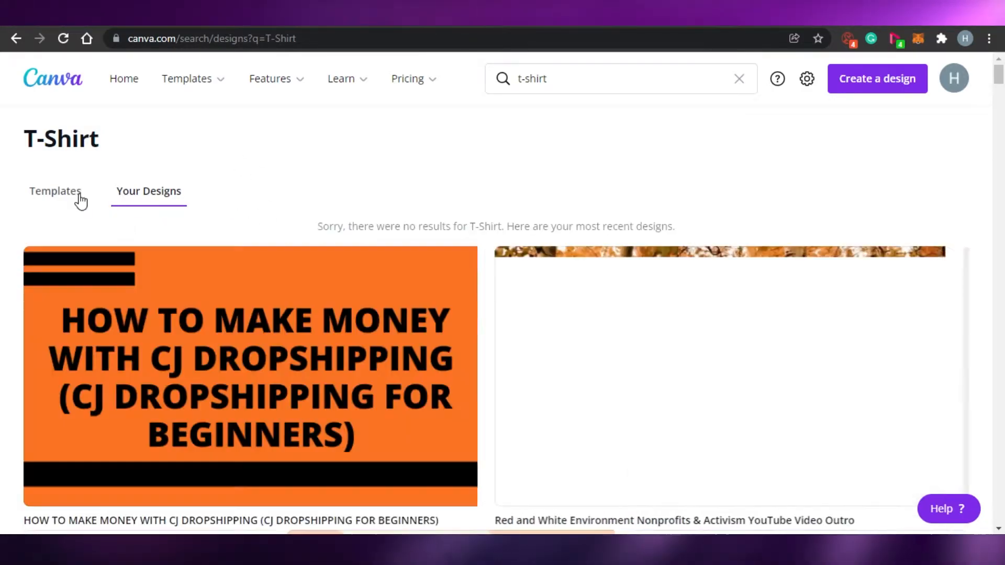
pyautogui.click(78, 201)
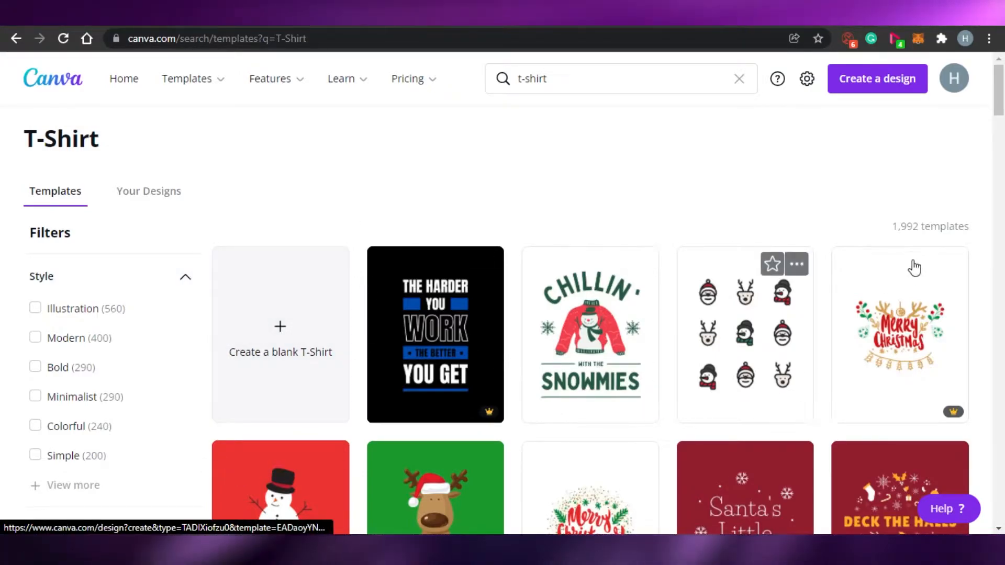
pyautogui.moveTo(999, 94); pyautogui.dragTo(1002, 196)
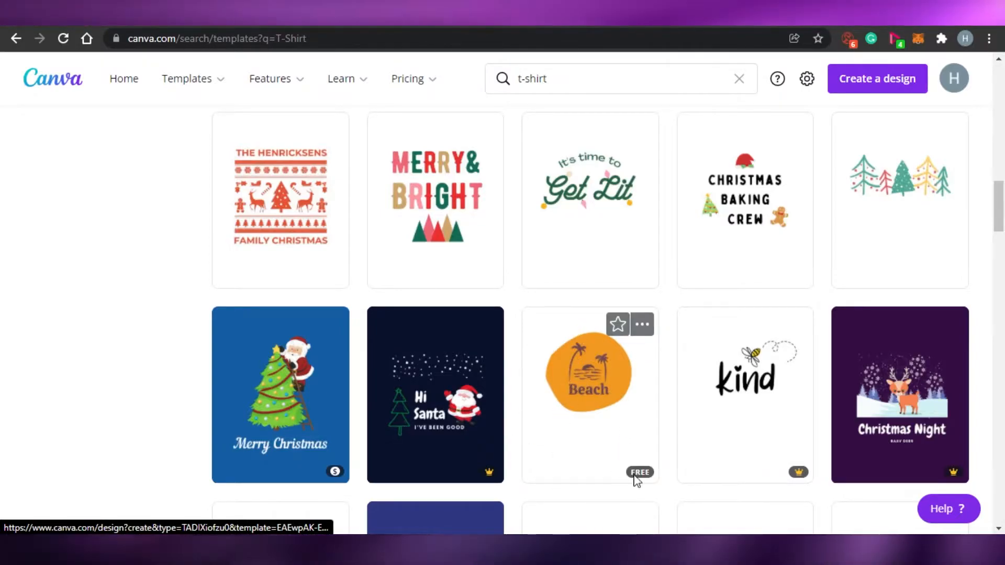
pyautogui.moveTo(1000, 220); pyautogui.dragTo(1000, 124)
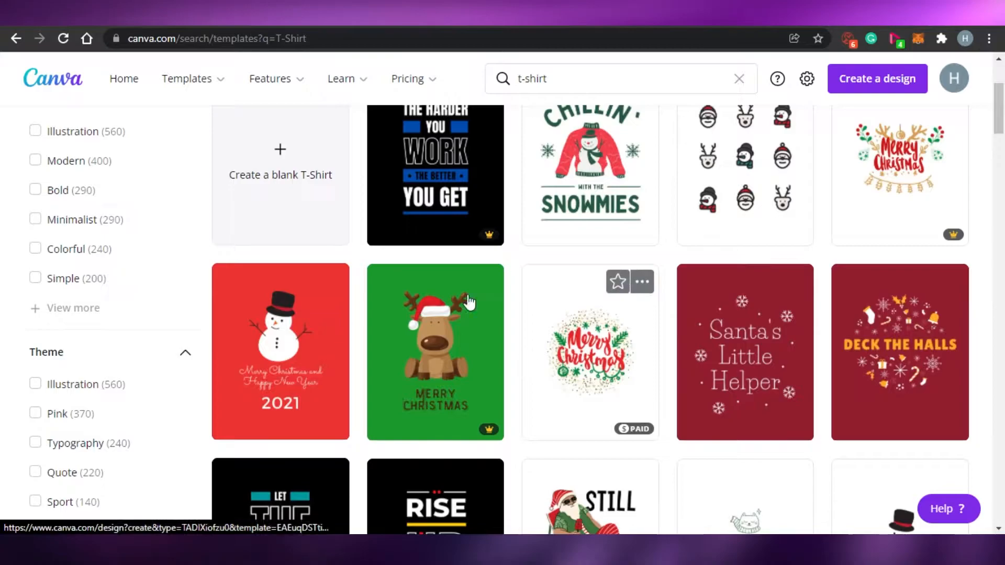
pyautogui.click(280, 183)
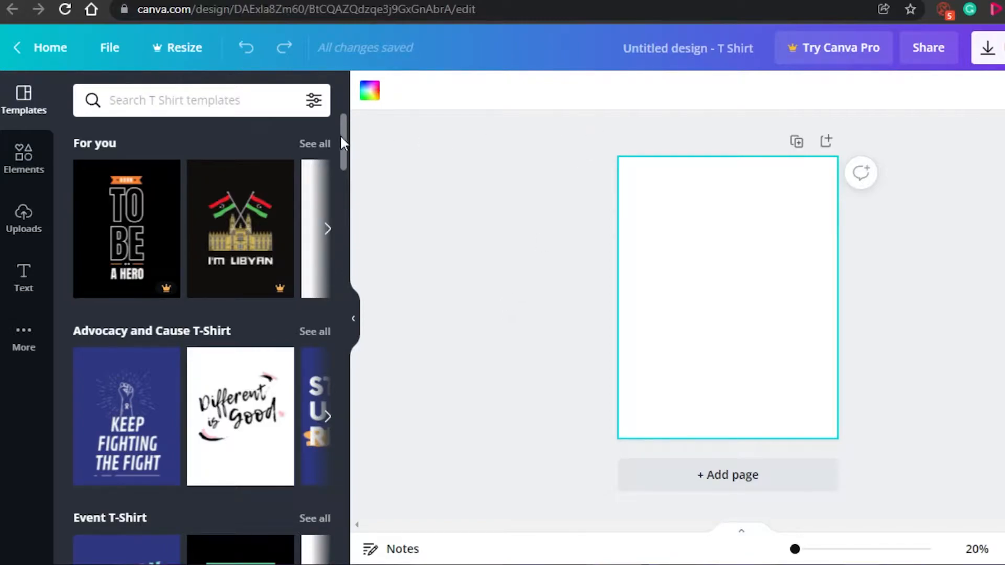
# Browse the T-shirt templates in the editor, including the Event T-Shirt category, and view the available elements.
pyautogui.moveTo(343, 137); pyautogui.dragTo(340, 180)
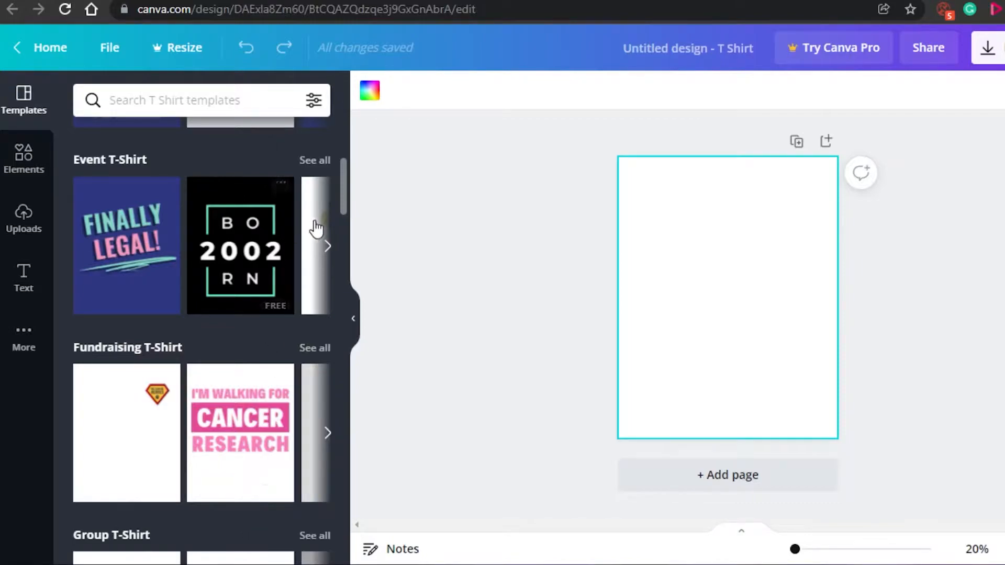
pyautogui.click(325, 256)
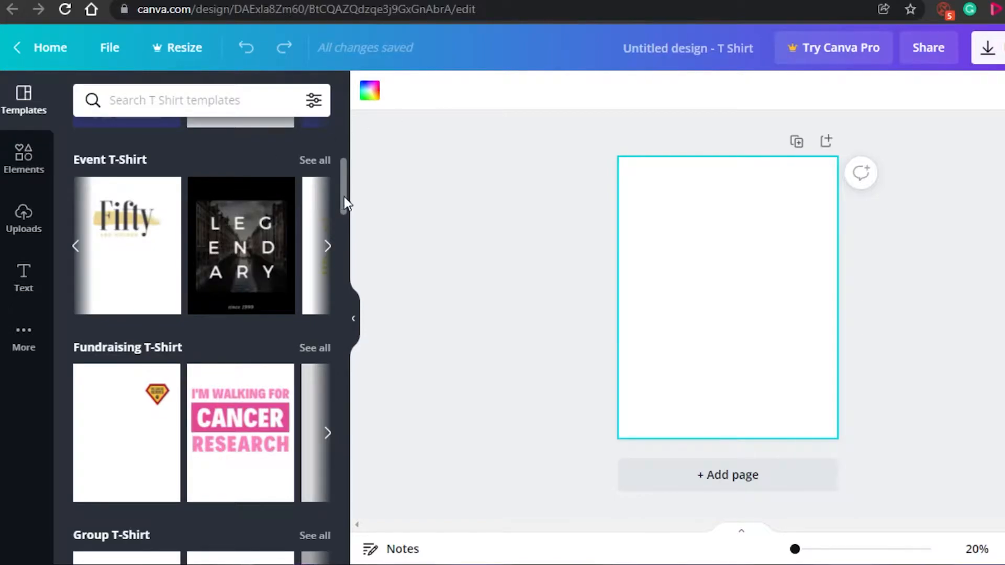
pyautogui.moveTo(343, 197); pyautogui.dragTo(344, 133)
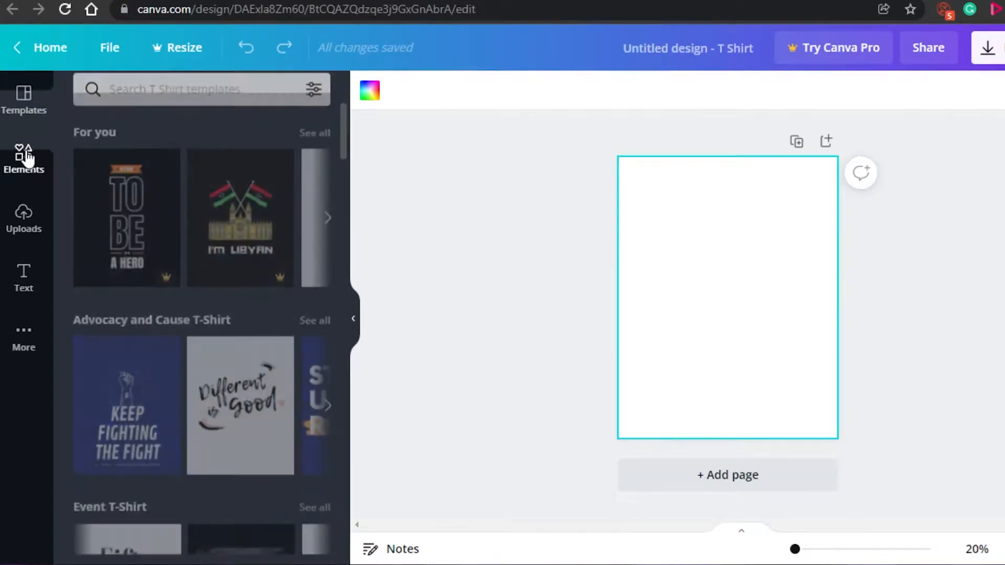
pyautogui.click(24, 156)
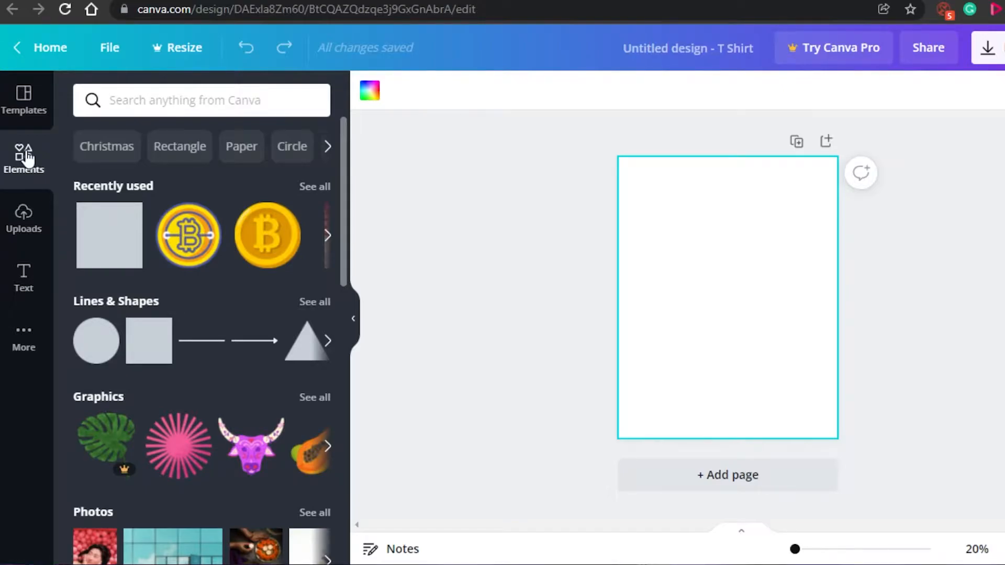
# Add a heading to the blank page and replace its text with HELLO DECEMBER.
pyautogui.click(24, 279)
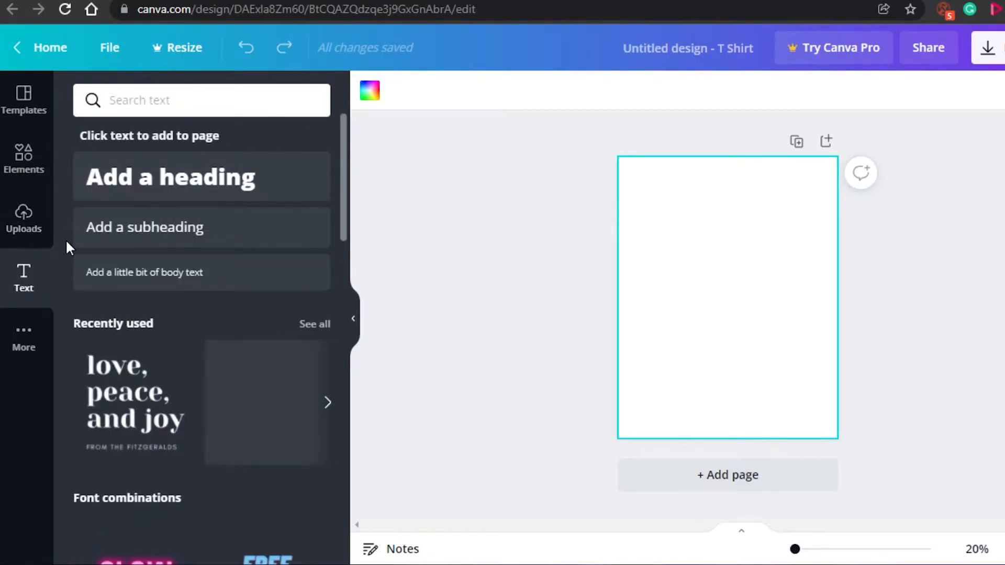
pyautogui.click(174, 192)
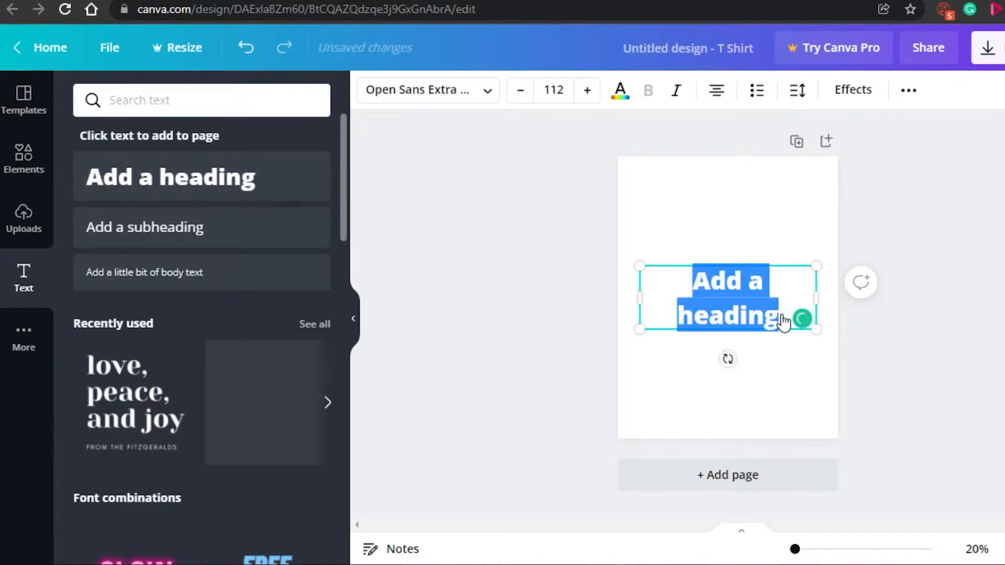
pyautogui.press('BackSpace')
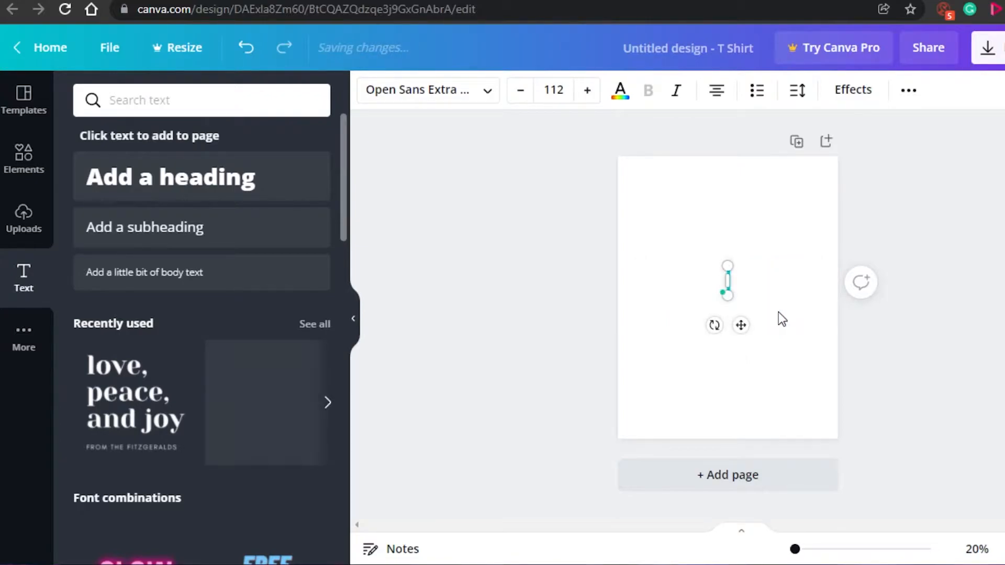
pyautogui.write('HELLO DECEMBER')
pyautogui.click(765, 235)
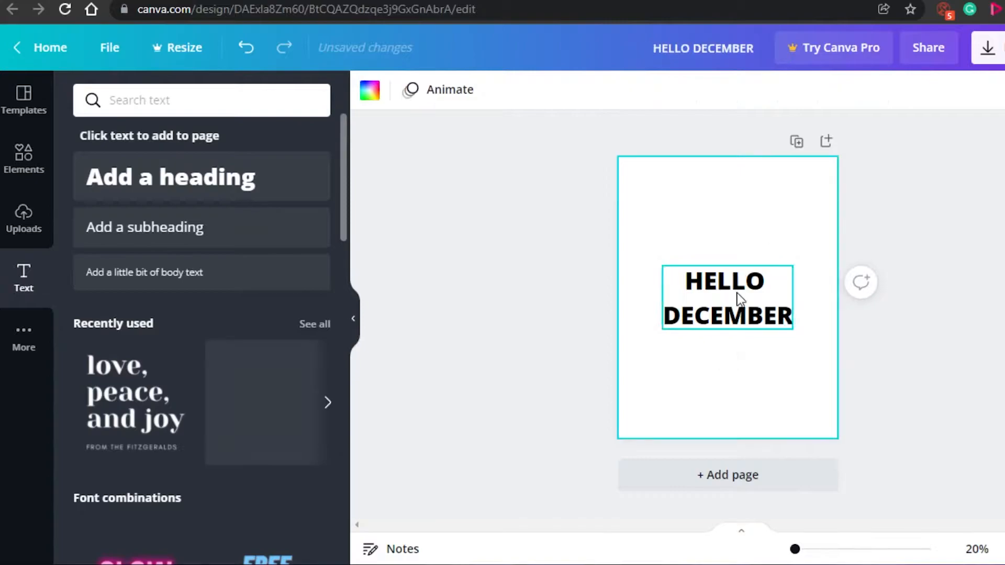
# Change the HELLO DECEMBER heading's font to Shrikhand.
pyautogui.click(724, 292)
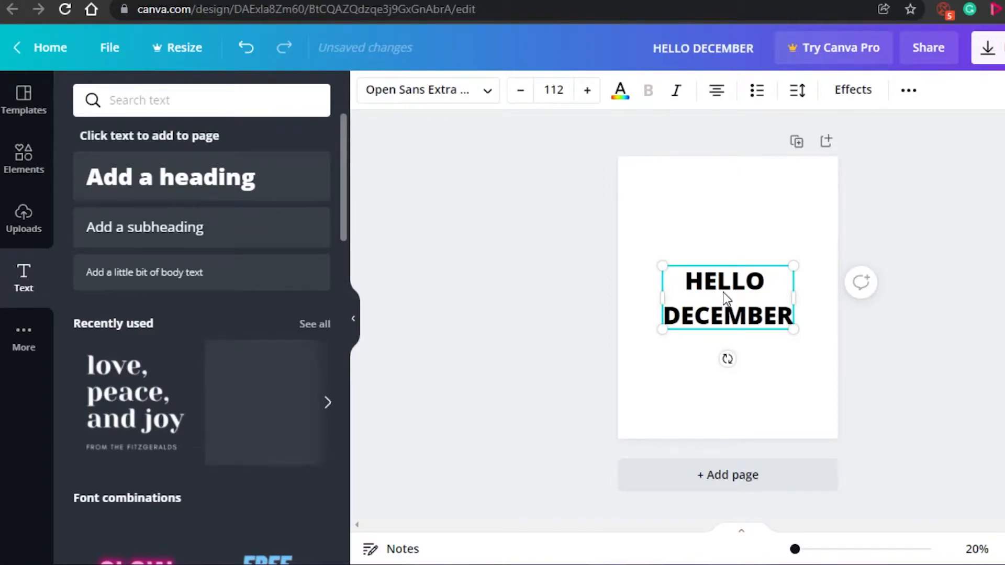
pyautogui.click(477, 93)
pyautogui.moveTo(340, 163); pyautogui.dragTo(339, 432)
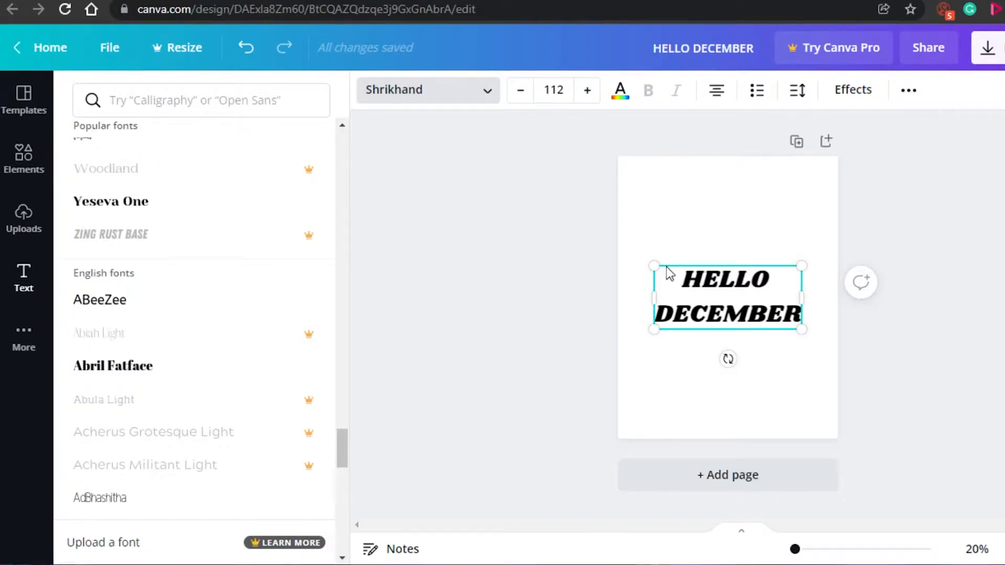
# Enlarge the heading to font size 123 and tighten its line spacing so the two lines sit closer together.
pyautogui.moveTo(649, 266); pyautogui.dragTo(639, 259)
pyautogui.click(798, 92)
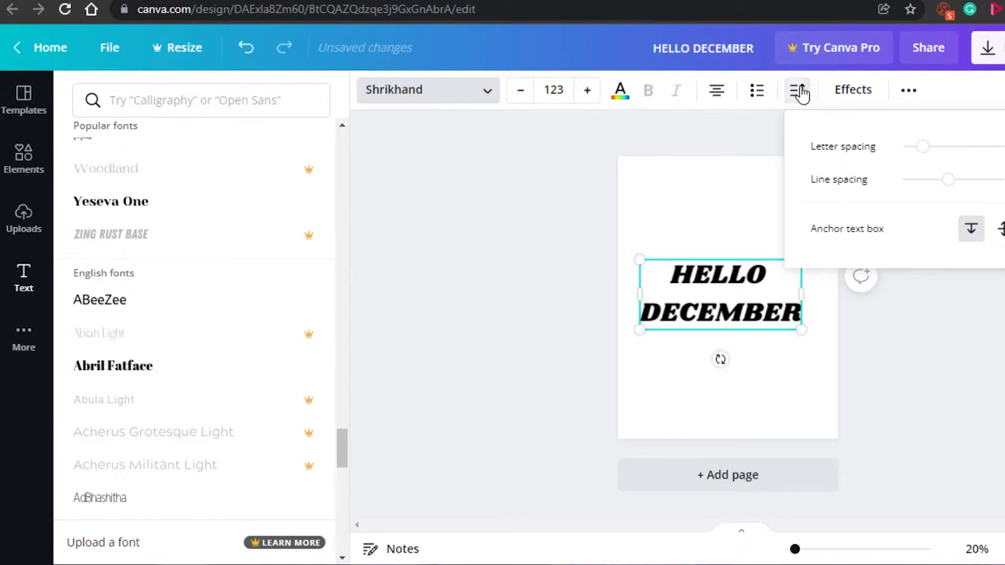
pyautogui.moveTo(946, 186); pyautogui.dragTo(929, 187)
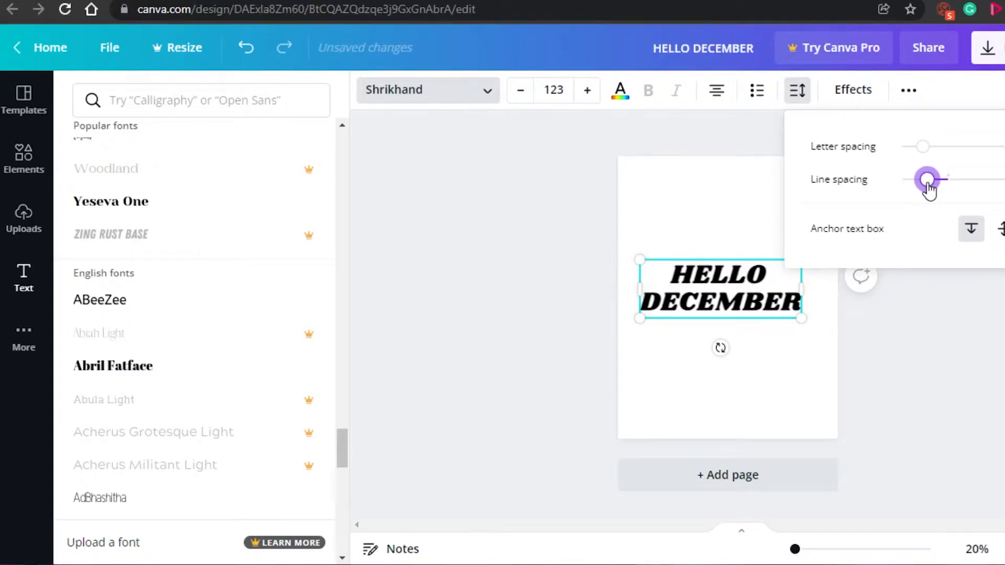
pyautogui.click(875, 398)
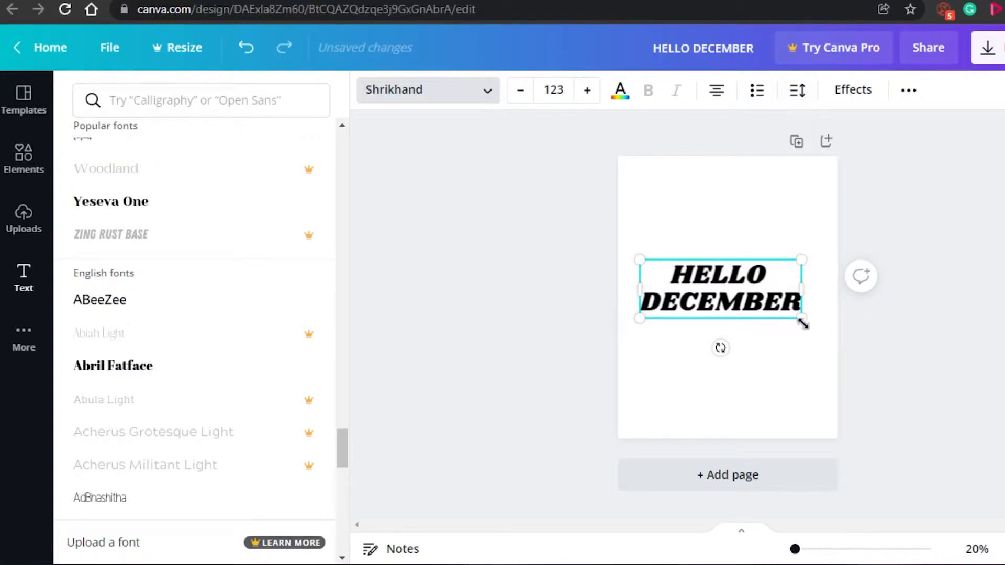
# Enlarge the heading to font size 150, center it on the page and deselect it.
pyautogui.moveTo(802, 323); pyautogui.dragTo(832, 359)
pyautogui.moveTo(745, 294); pyautogui.dragTo(734, 293)
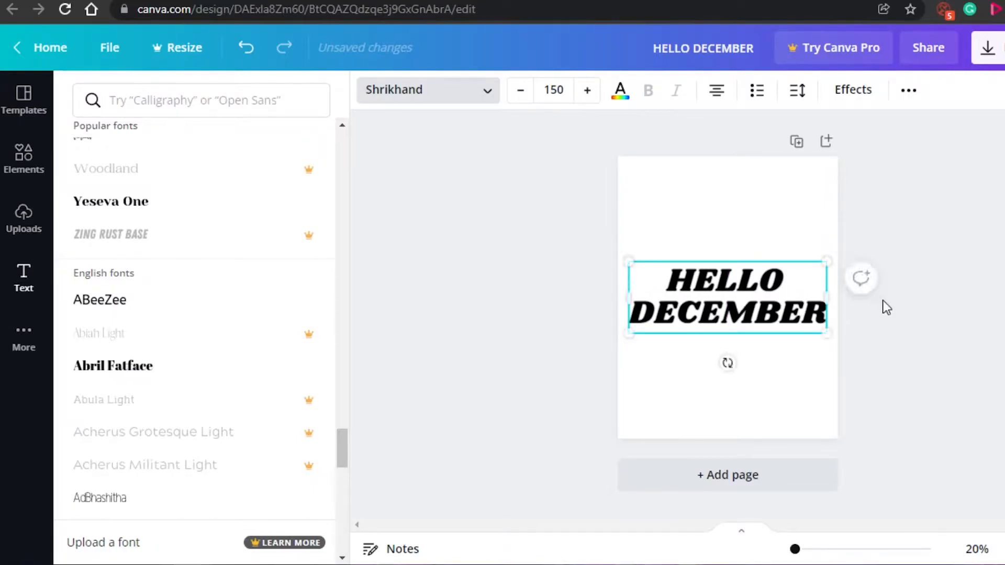
pyautogui.click(885, 307)
pyautogui.click(880, 333)
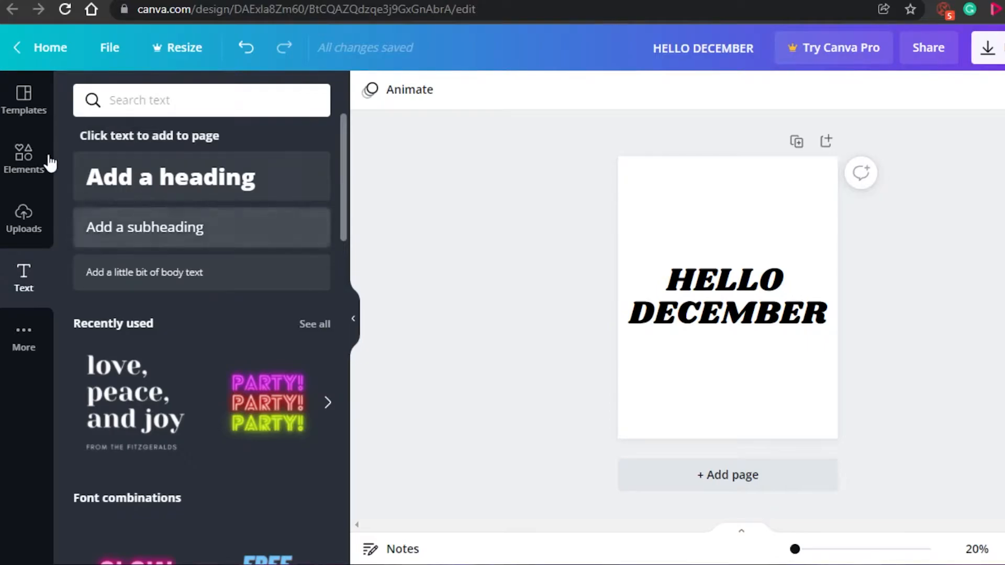
# Search the elements library for LEAVES, reloading the site to restore the lost connection.
pyautogui.click(29, 172)
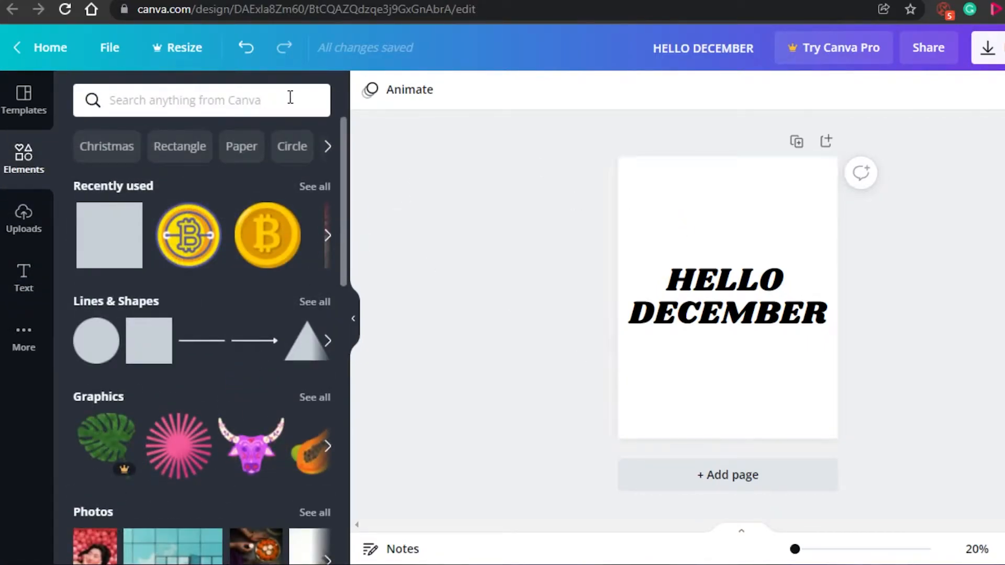
pyautogui.click(228, 100)
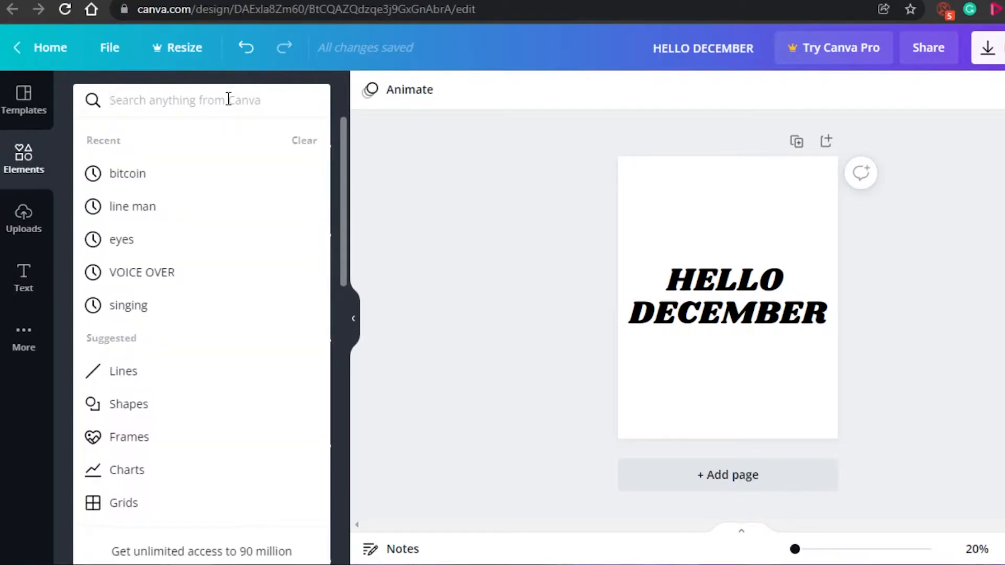
pyautogui.write('LEAVES')
pyautogui.press('Return')
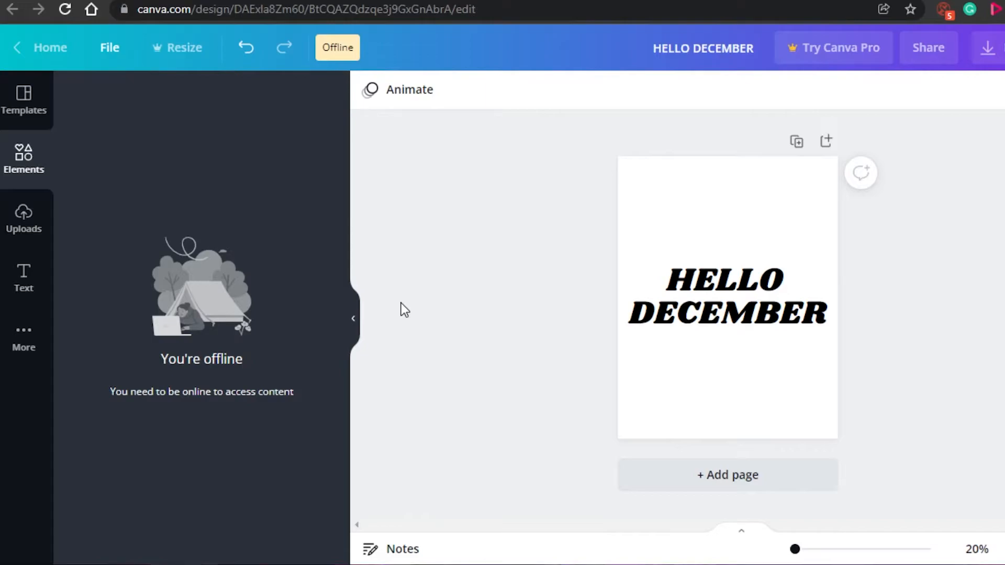
pyautogui.click(65, 10)
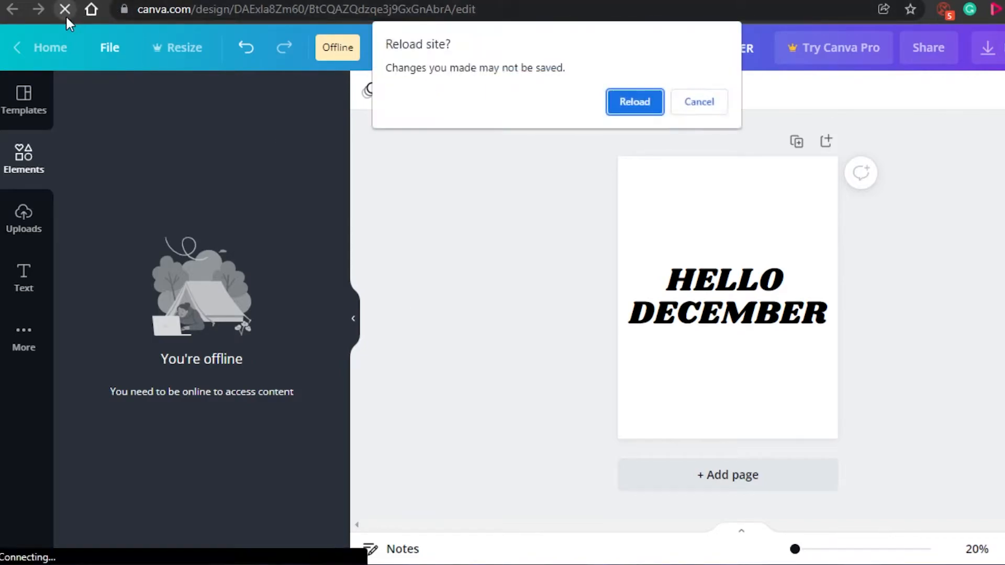
pyautogui.click(613, 109)
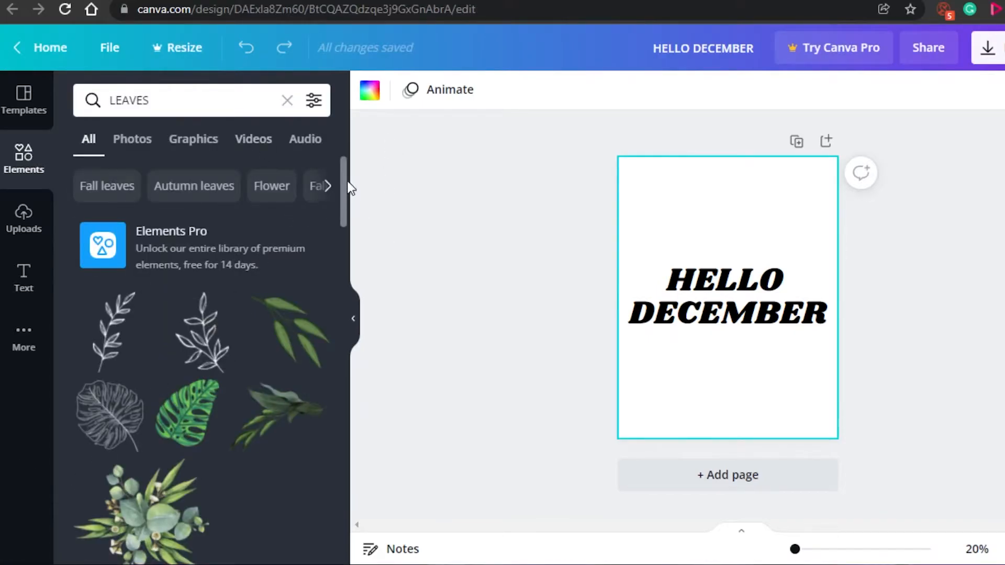
# Add the green monstera leaf graphic to the page and move it below the heading toward the page's lower-left corner.
pyautogui.moveTo(344, 192); pyautogui.dragTo(341, 219)
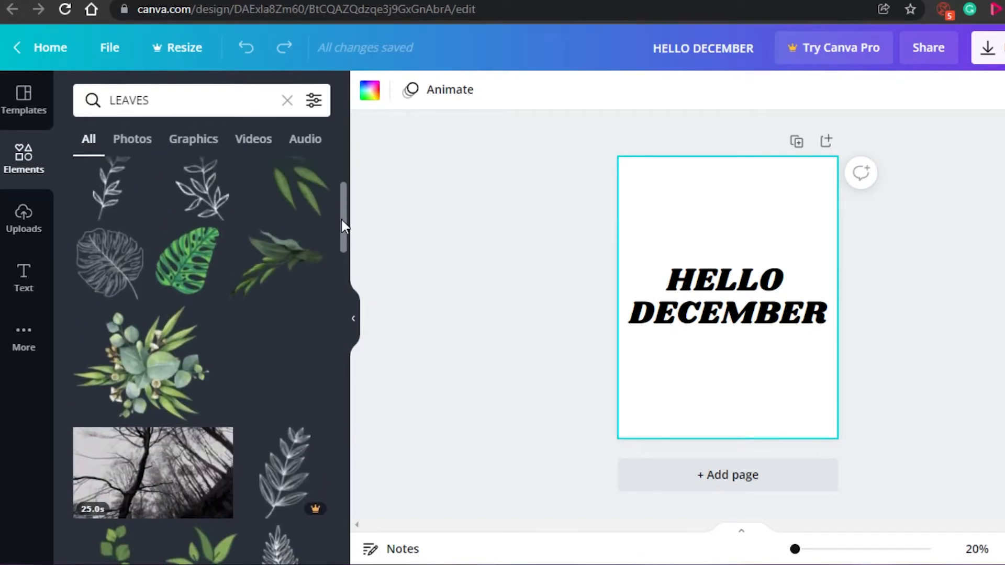
pyautogui.click(194, 263)
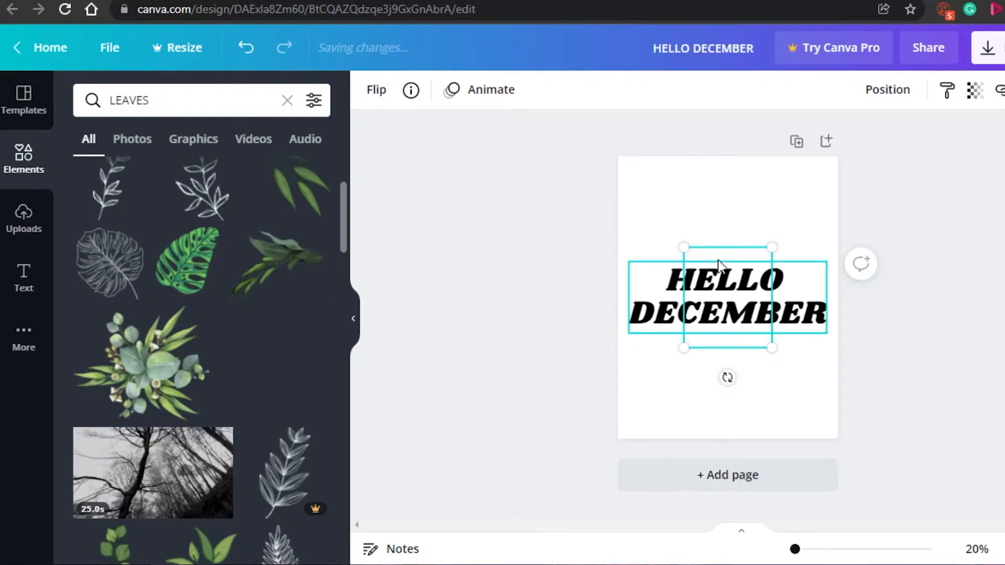
pyautogui.moveTo(725, 250); pyautogui.dragTo(693, 366)
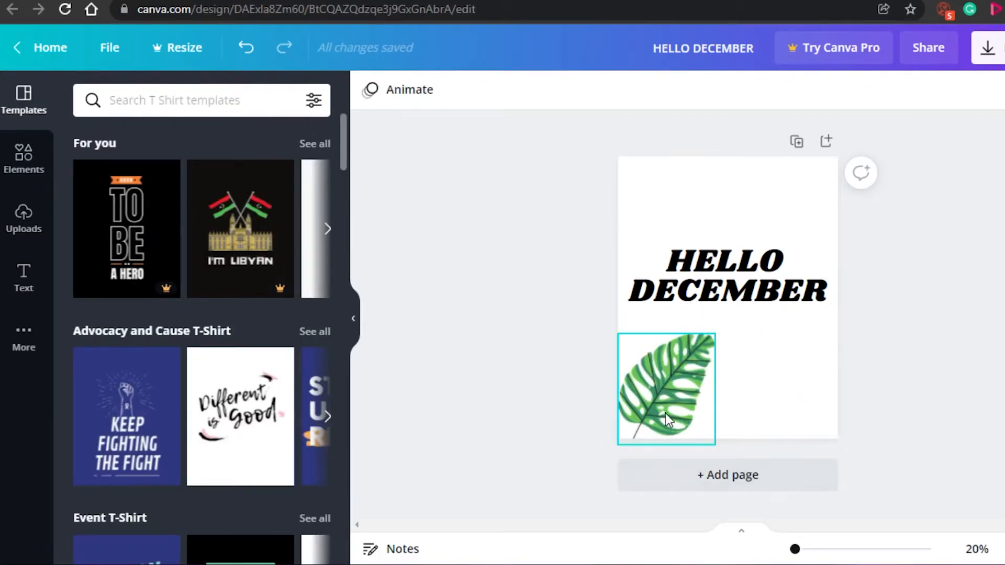
# Enlarge the leaf graphic below the heading and tilt it slightly clockwise, placing it in the page's lower-left corner.
pyautogui.click(729, 230)
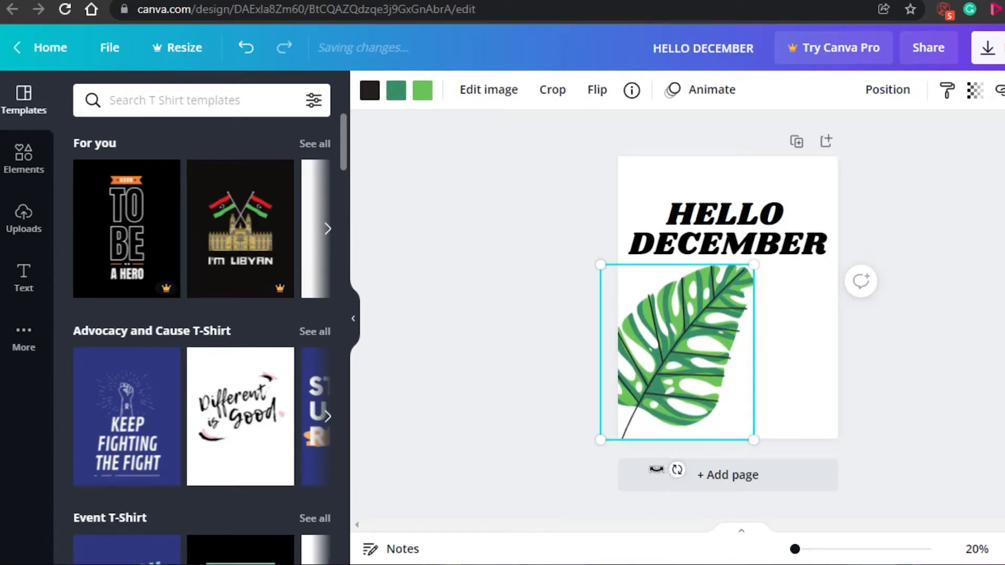
pyautogui.moveTo(677, 470); pyautogui.dragTo(657, 468)
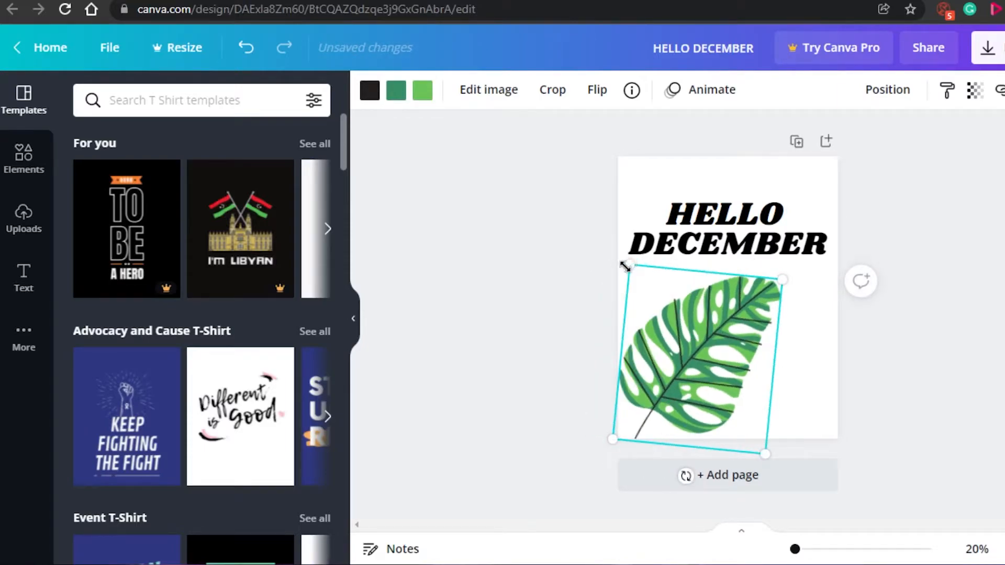
pyautogui.moveTo(664, 378); pyautogui.dragTo(655, 390)
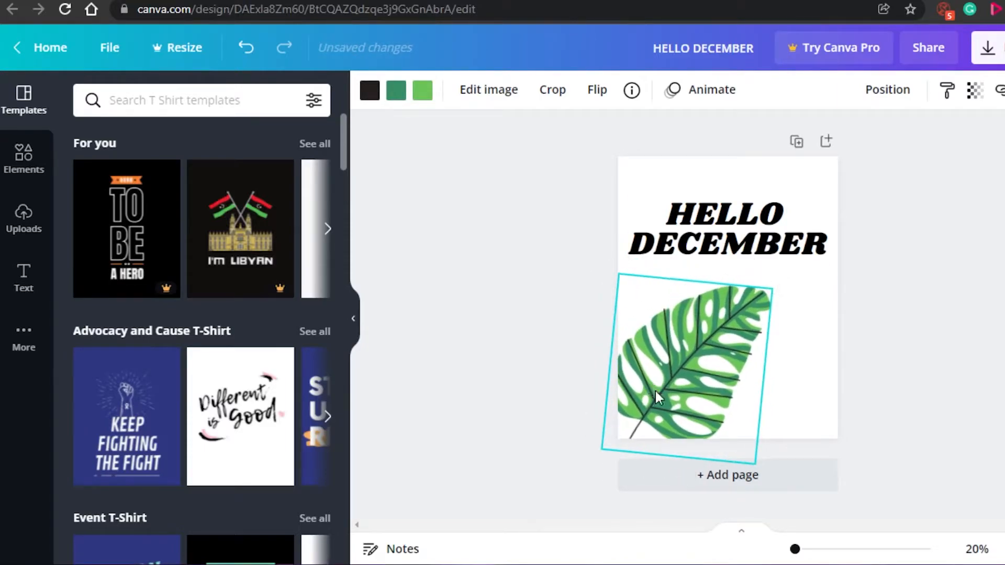
# Move the HELLO DECEMBER heading slightly down toward the leaf, keeping it horizontally centered, and deselect it.
pyautogui.click(871, 196)
pyautogui.moveTo(769, 212); pyautogui.dragTo(766, 220)
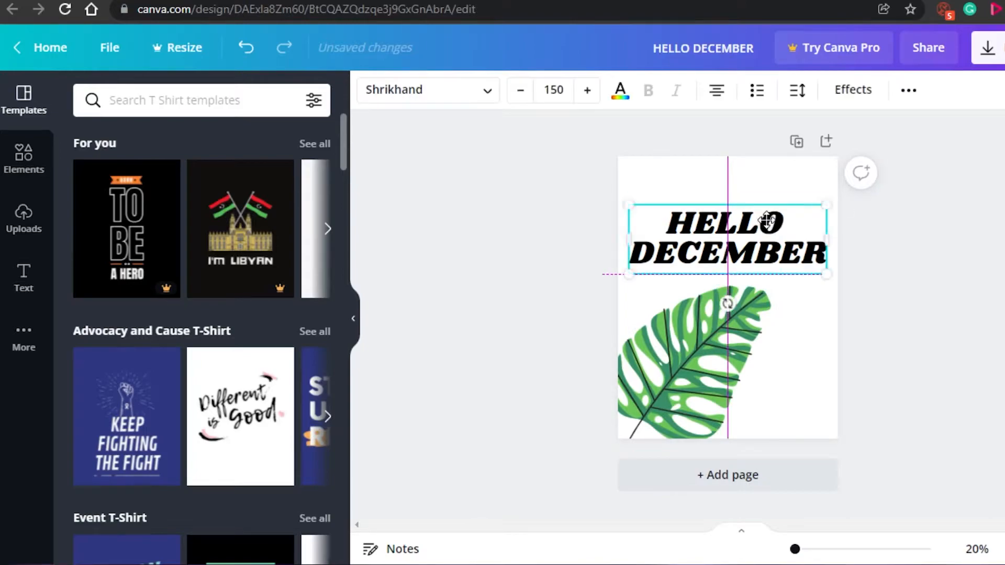
pyautogui.click(902, 202)
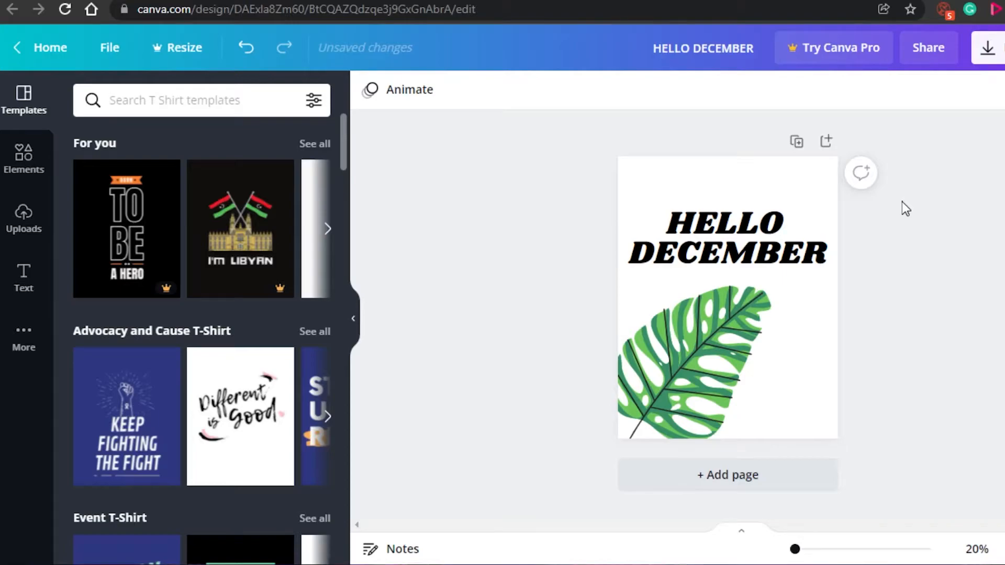
# Try adding the upright monstera leaf graphic to the page at a large size over the heading, and delete it.
pyautogui.click(29, 159)
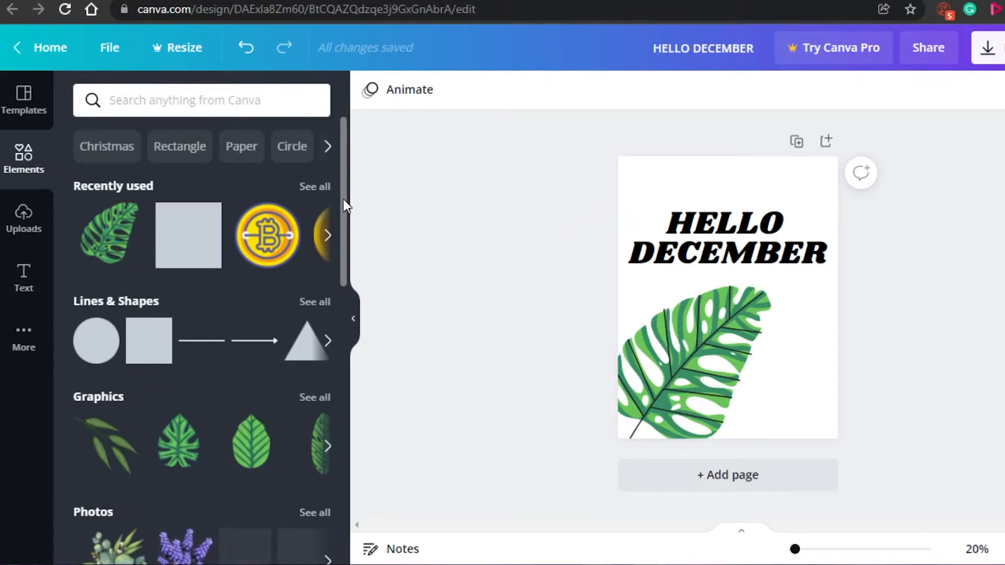
pyautogui.scroll(-2, 343, 209)
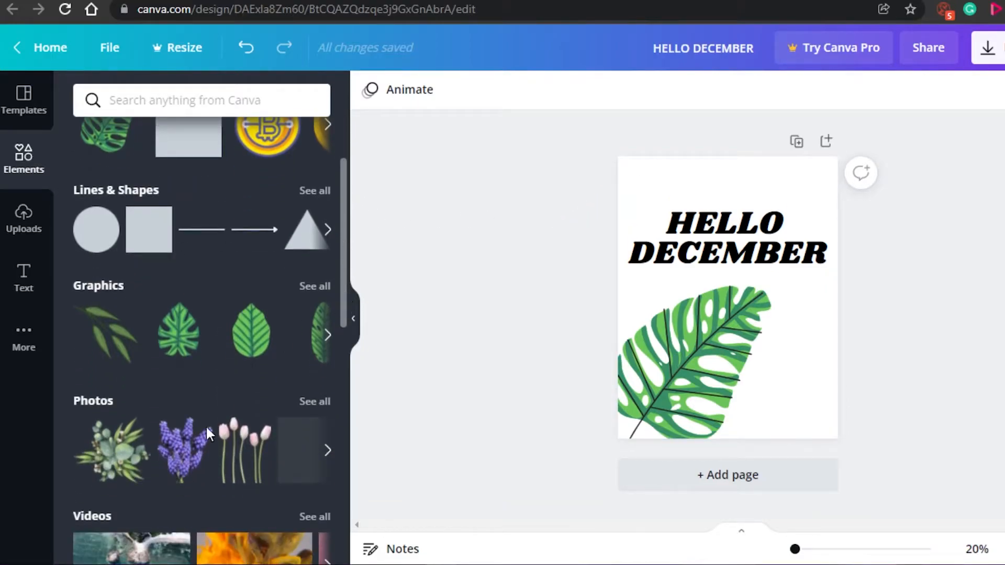
pyautogui.scroll(-3, 209, 419)
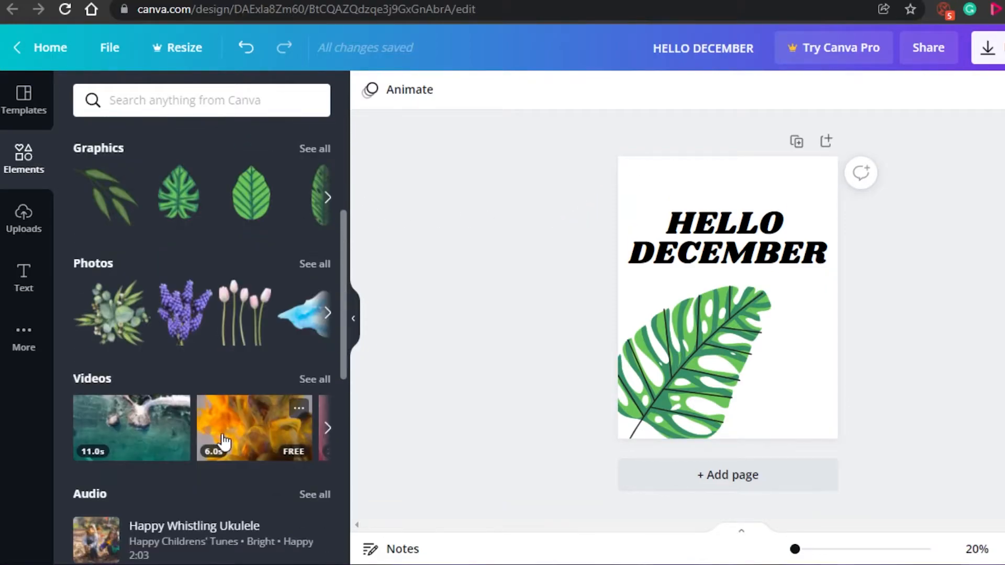
pyautogui.click(178, 206)
pyautogui.moveTo(757, 245); pyautogui.dragTo(838, 129)
pyautogui.moveTo(782, 199); pyautogui.dragTo(752, 253)
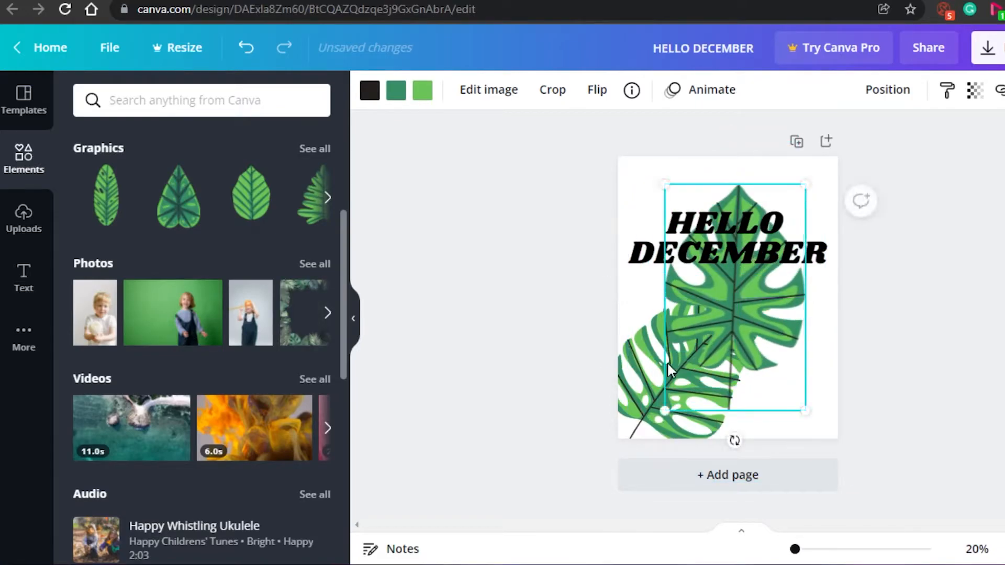
pyautogui.press('Delete')
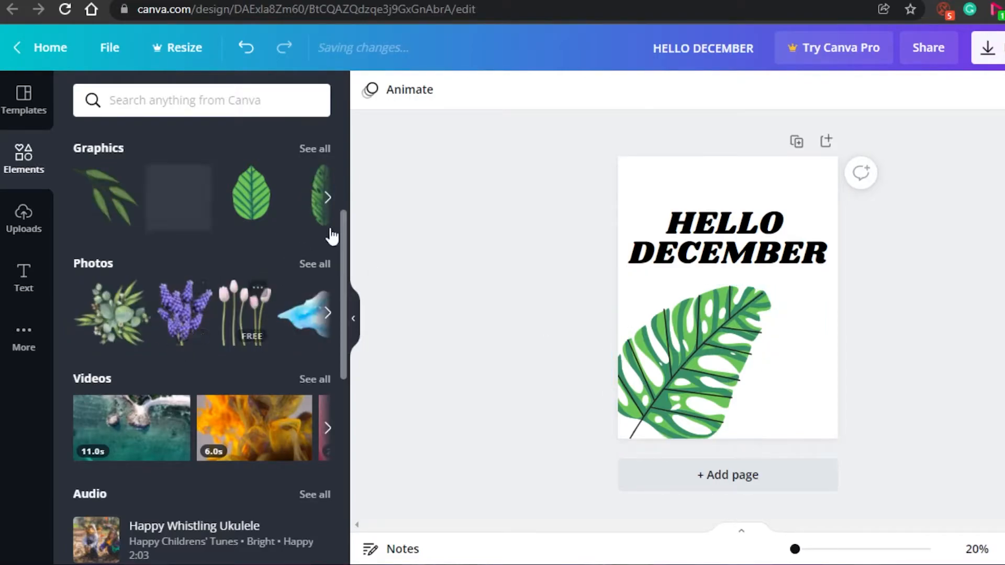
pyautogui.moveTo(345, 270); pyautogui.dragTo(347, 184)
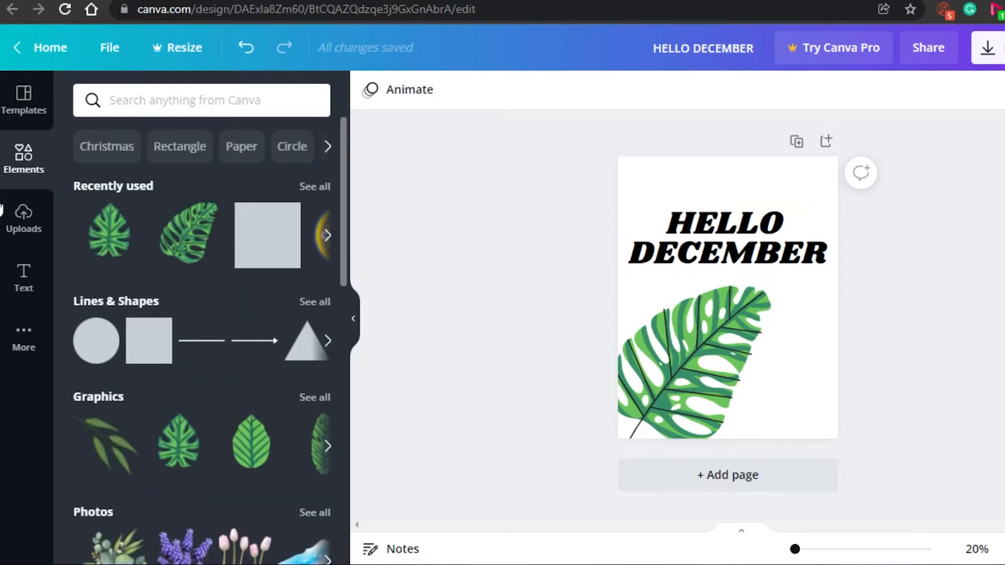
pyautogui.click(21, 280)
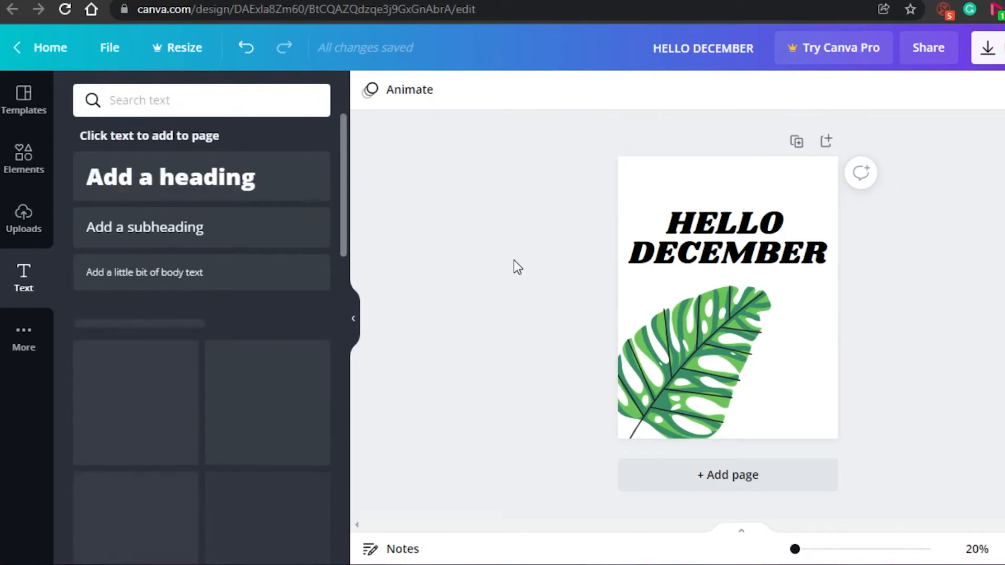
# Raise the centered heading slightly and shift the leaf graphic up and to the right beneath it.
pyautogui.moveTo(709, 254); pyautogui.dragTo(730, 240)
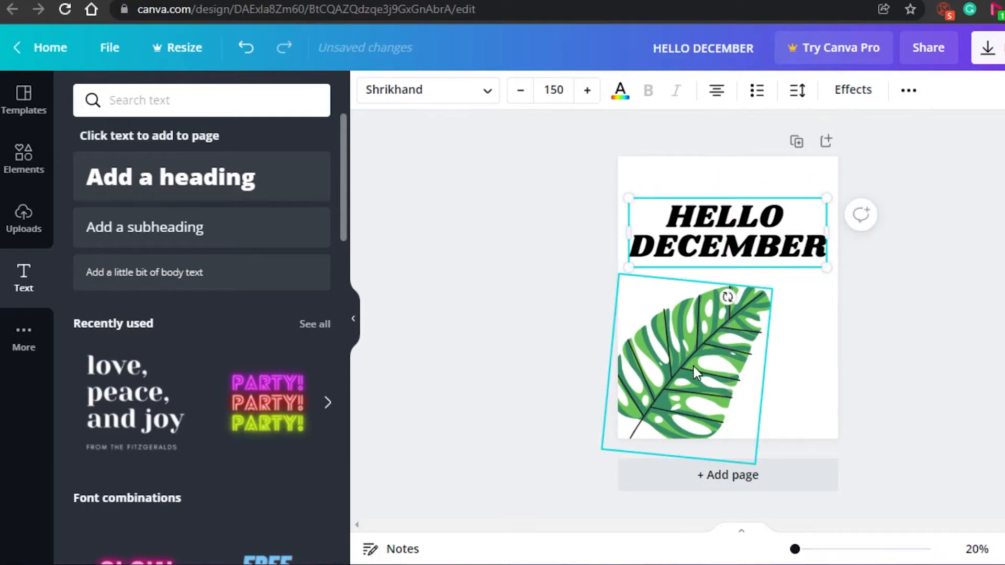
pyautogui.click(693, 367)
pyautogui.click(773, 279)
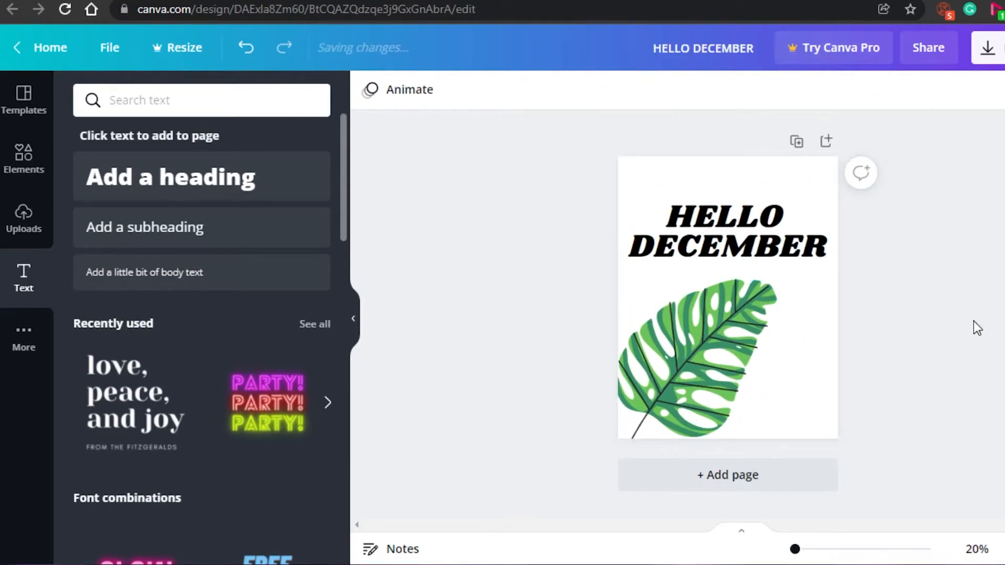
# Review the download file types with PNG selected, and close the download settings without exporting the design.
pyautogui.click(997, 49)
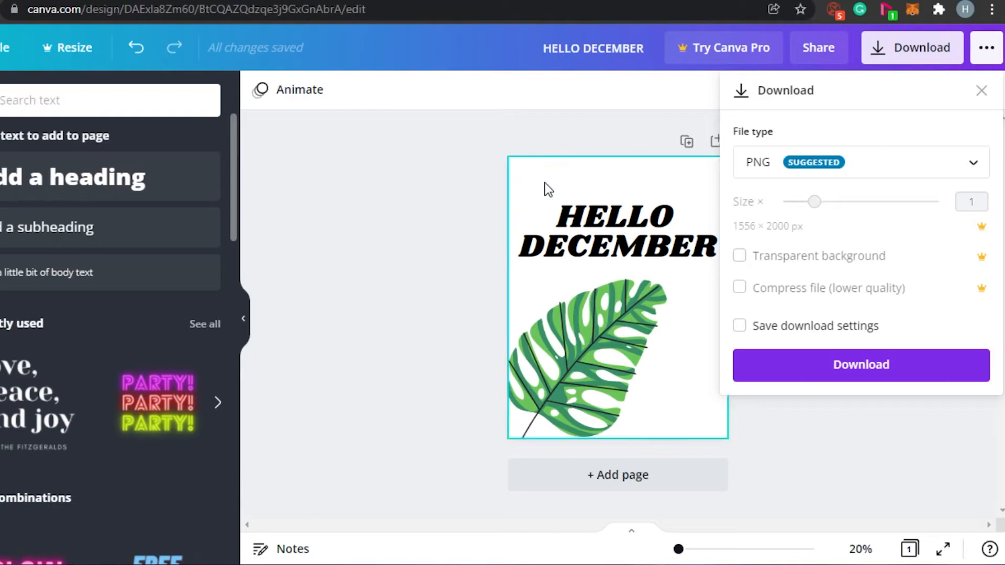
pyautogui.moveTo(611, 225)
pyautogui.mouseDown()
pyautogui.moveTo(623, 225)
pyautogui.moveTo(608, 226)
pyautogui.mouseUp()
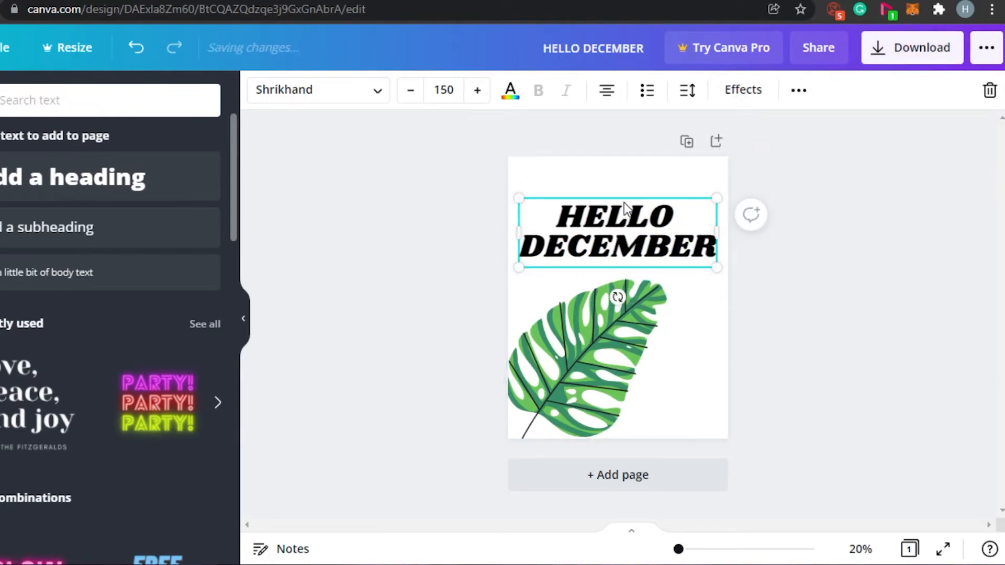
pyautogui.click(877, 54)
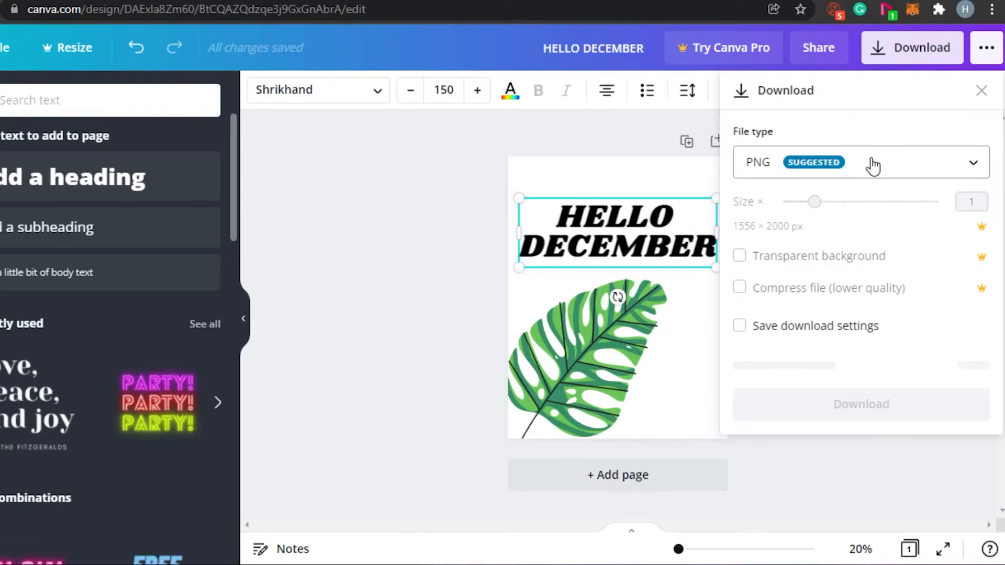
pyautogui.click(909, 171)
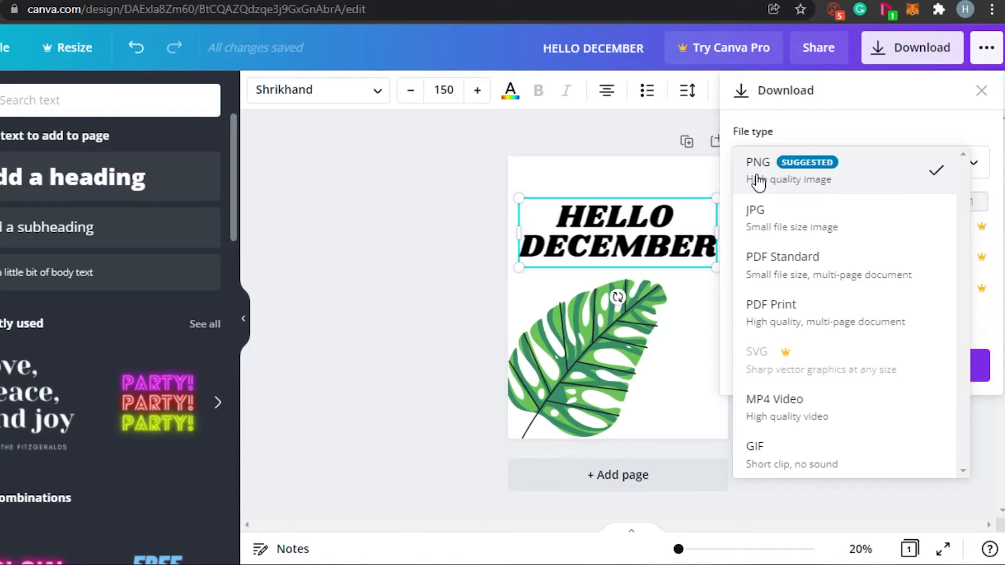
pyautogui.click(758, 184)
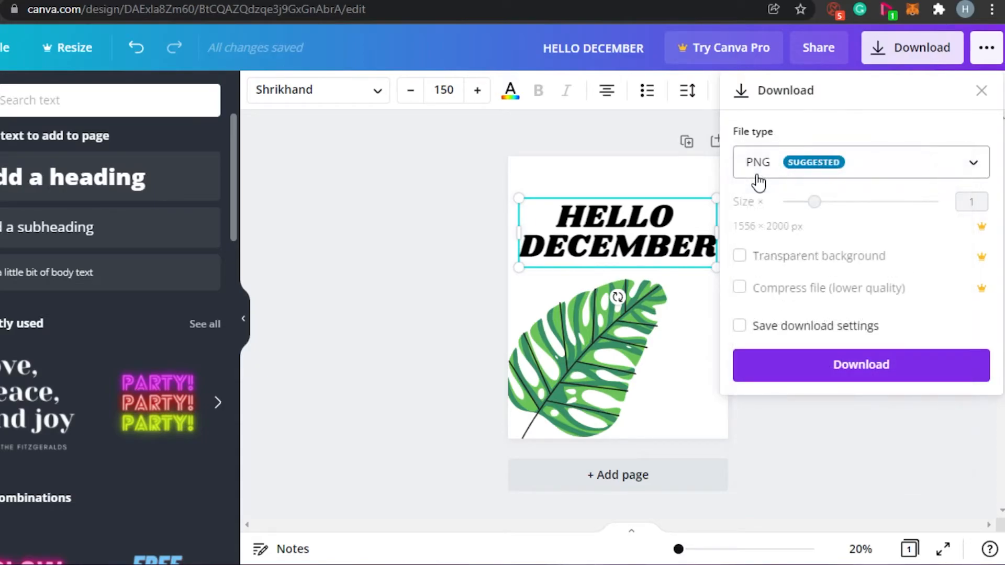
pyautogui.click(906, 58)
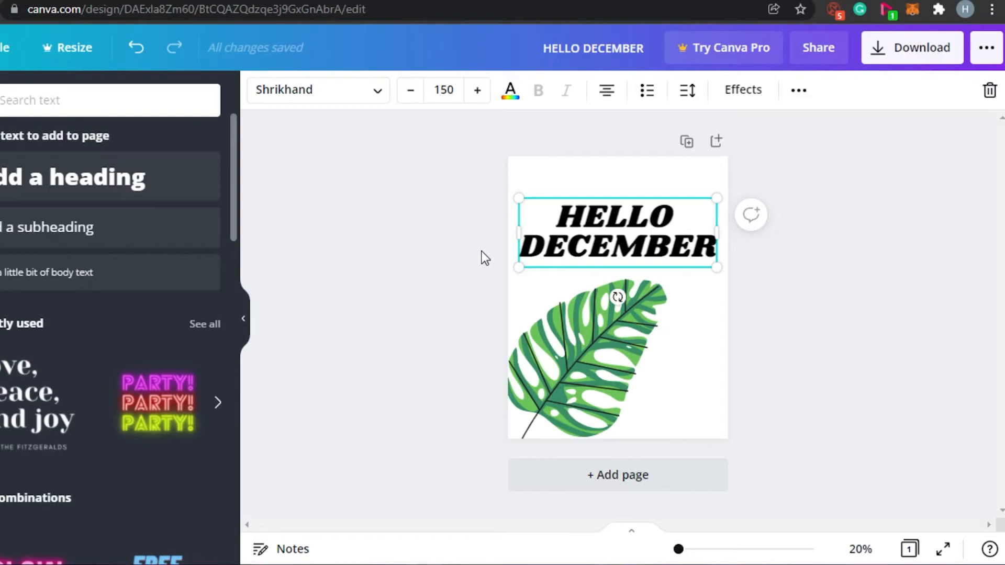
pyautogui.click(419, 243)
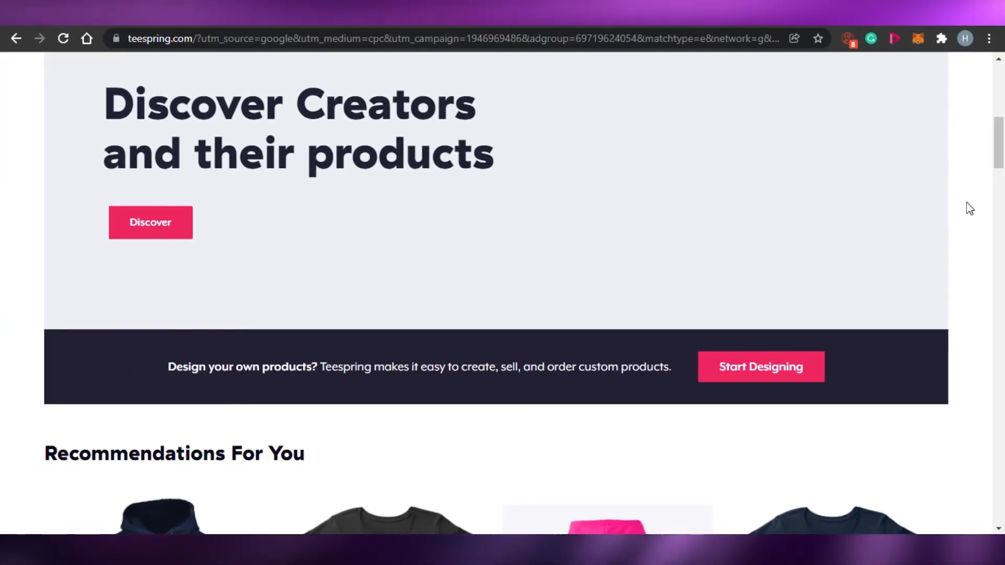
# Examine the Teespring homepage's recommended products, staff picks, featured collections, trending items, creators and bulk-order offer.
pyautogui.moveTo(1004, 151); pyautogui.dragTo(1004, 243)
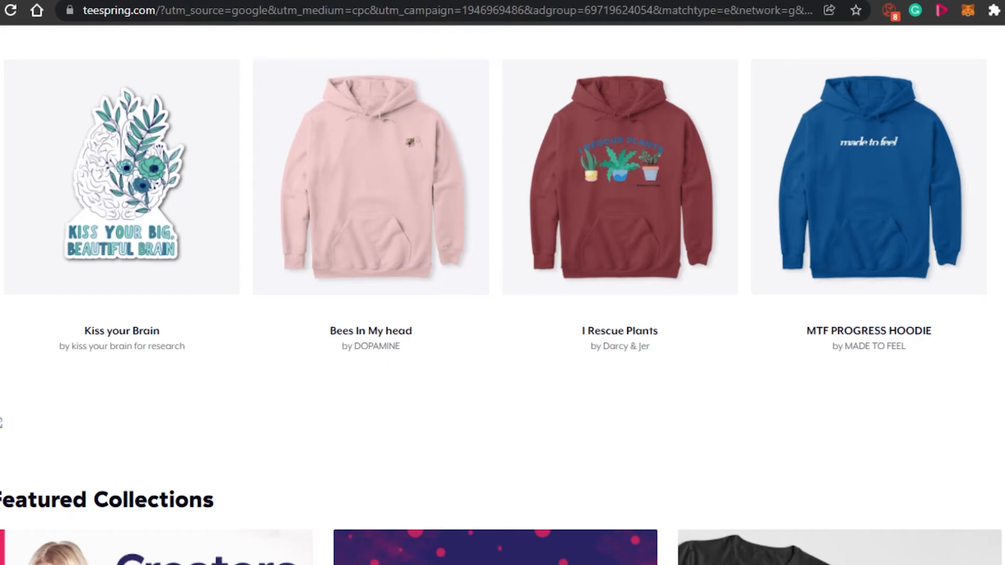
pyautogui.scroll(-20, 501, 295)
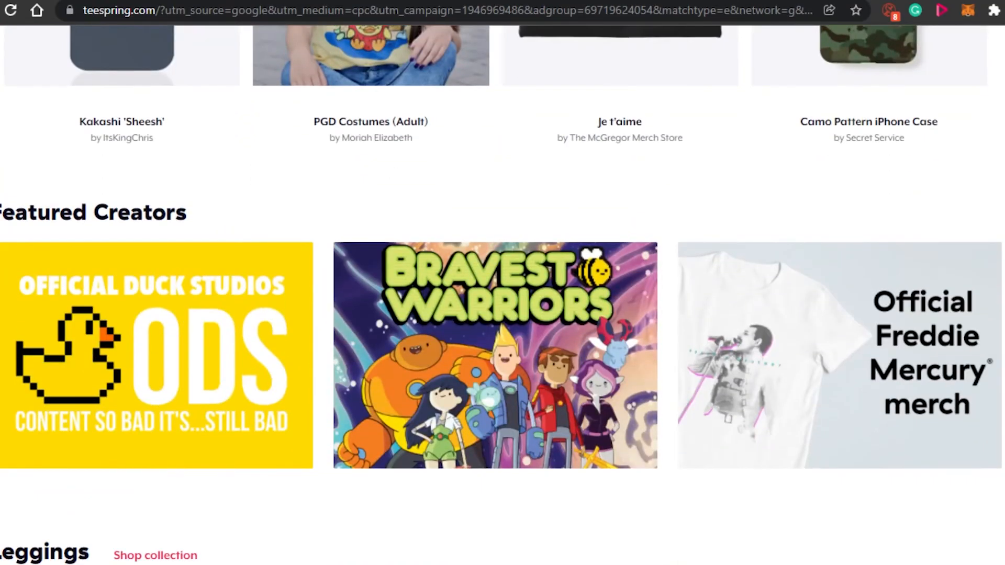
pyautogui.scroll(-2, 831, 494)
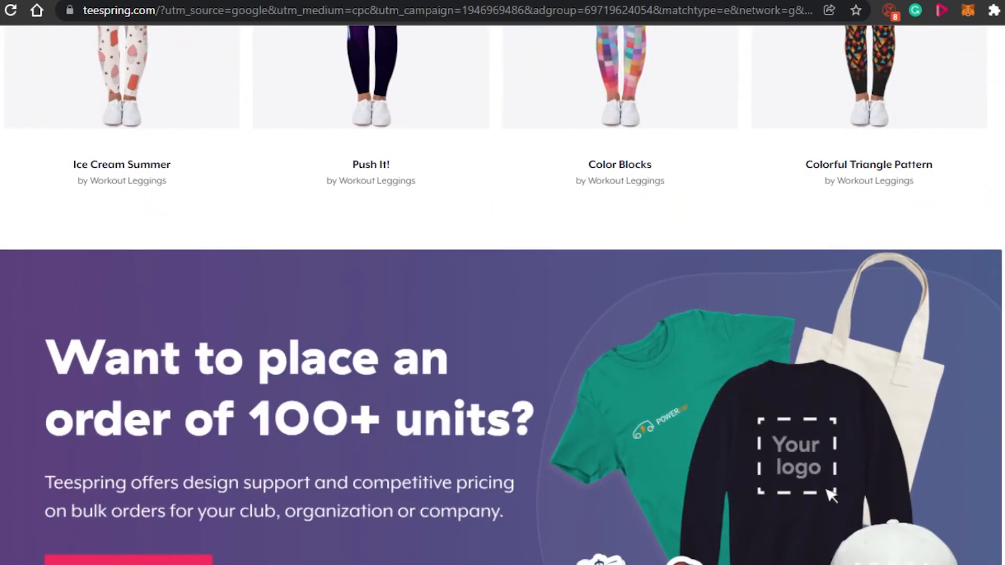
pyautogui.scroll(-2, 501, 356)
pyautogui.scroll(-6, 501, 295)
pyautogui.scroll(18, 501, 295)
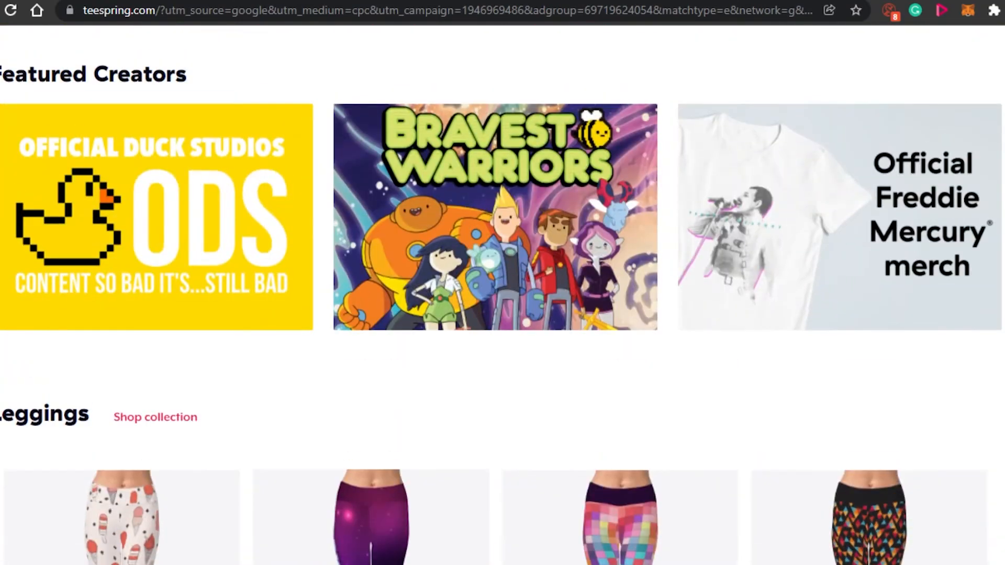
pyautogui.scroll(2, 831, 548)
pyautogui.scroll(-15, 830, 548)
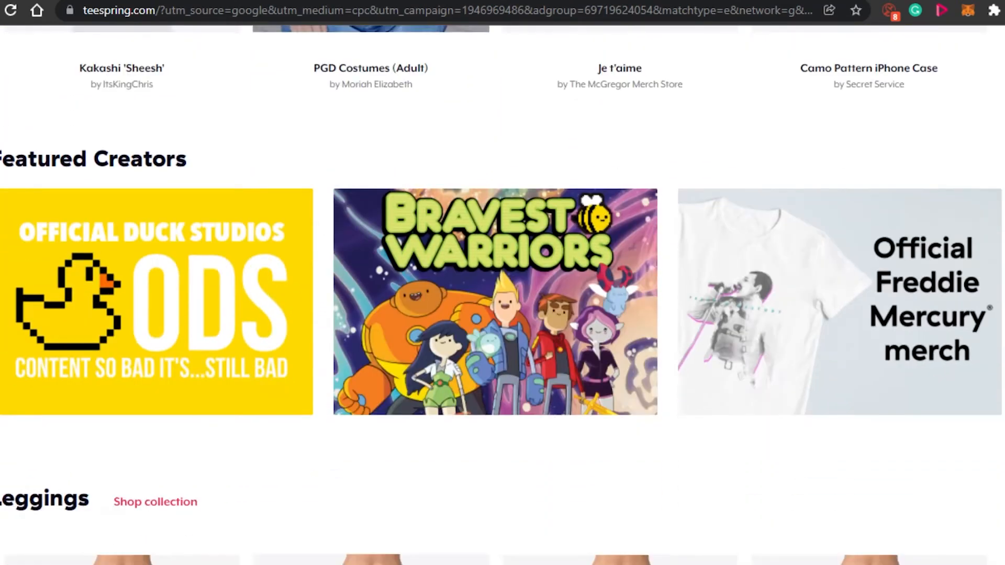
pyautogui.scroll(5, 831, 548)
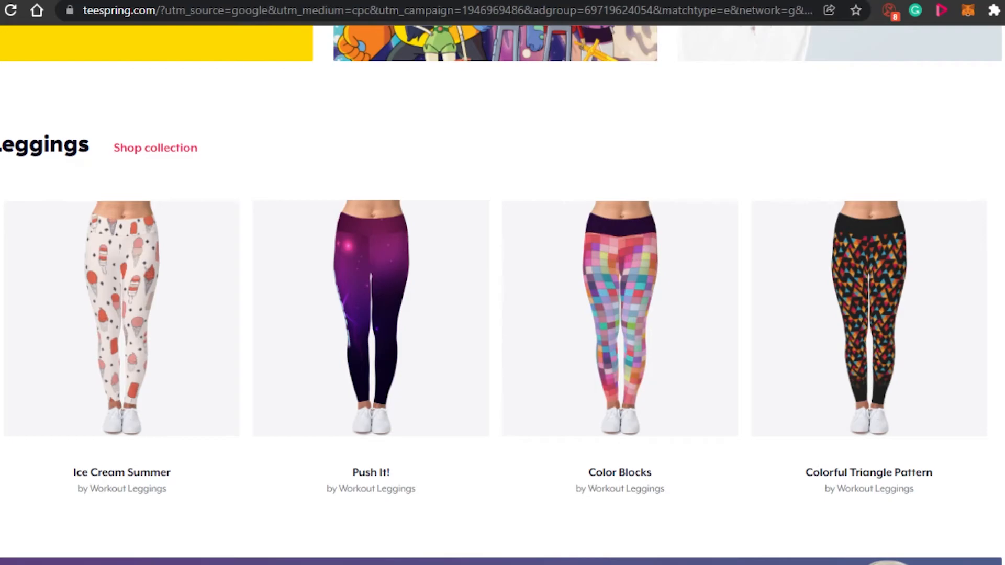
pyautogui.scroll(20, 501, 296)
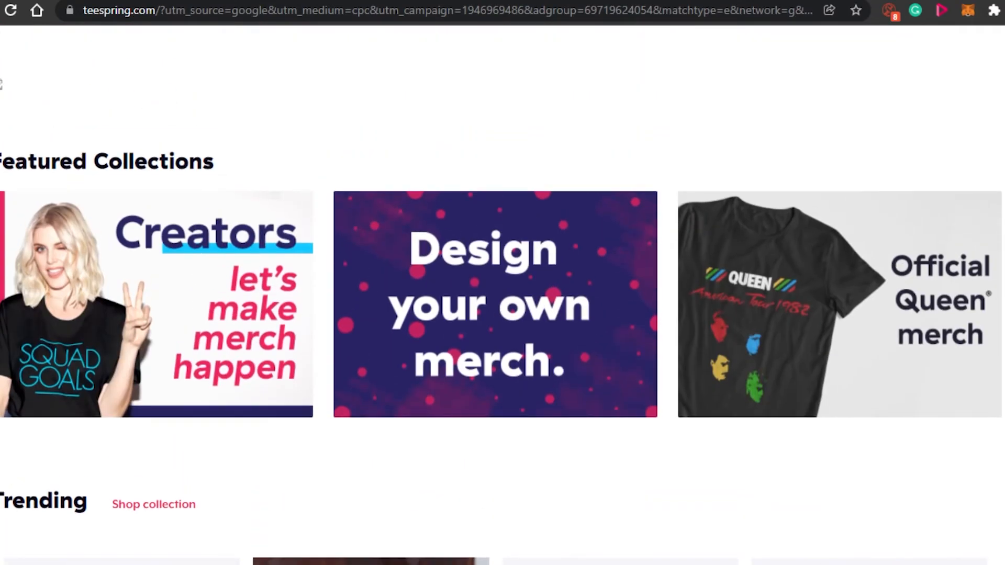
pyautogui.scroll(3, 502, 293)
pyautogui.scroll(9, 503, 293)
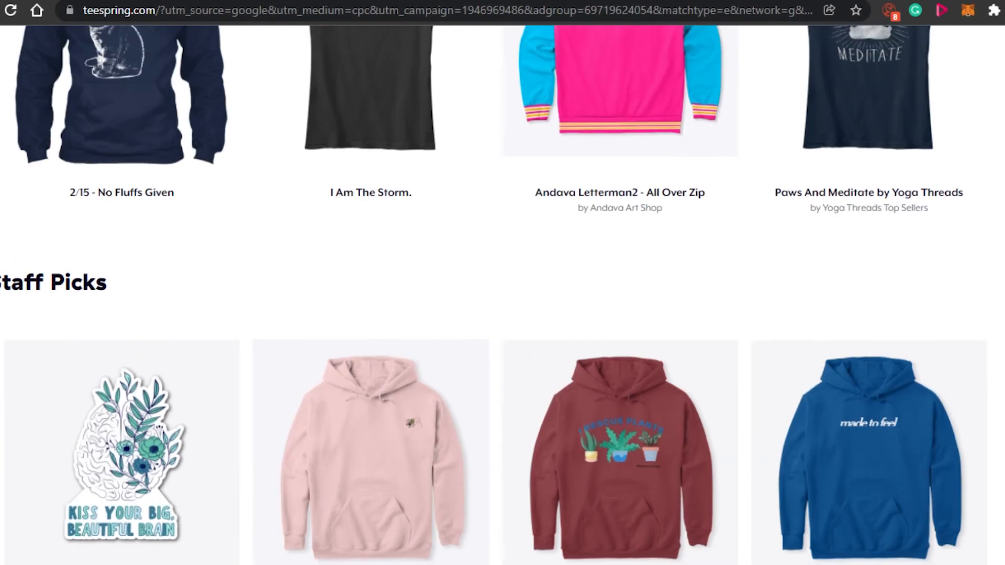
pyautogui.scroll(3, 503, 293)
pyautogui.scroll(-17, 502, 293)
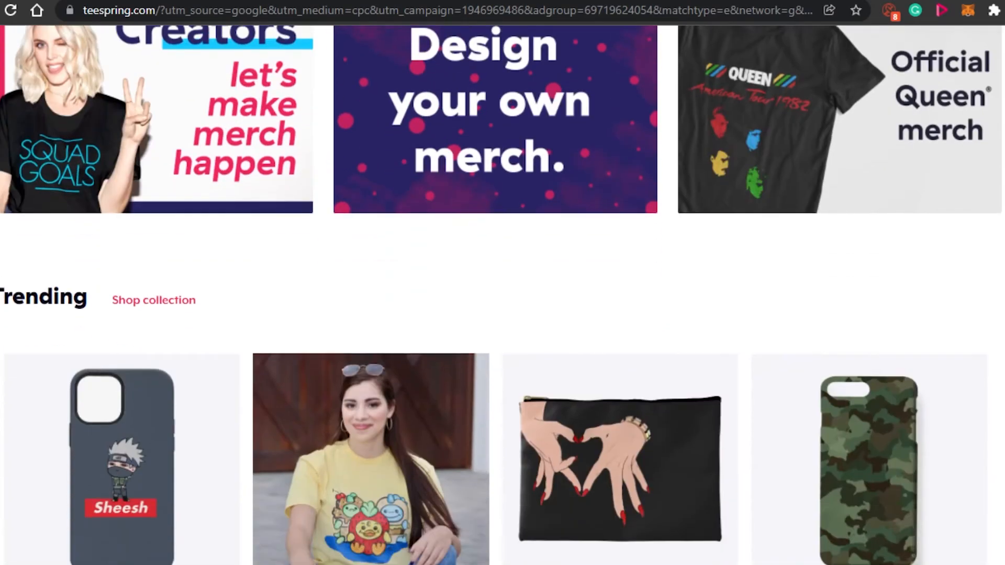
pyautogui.scroll(1, 503, 293)
pyautogui.scroll(-7, 502, 293)
pyautogui.scroll(-14, 502, 293)
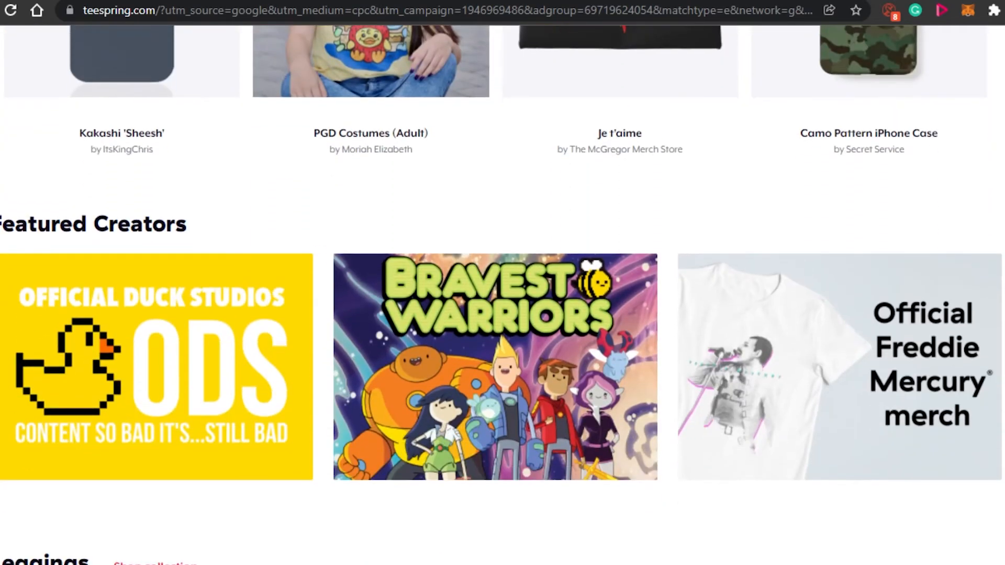
pyautogui.scroll(-7, 502, 293)
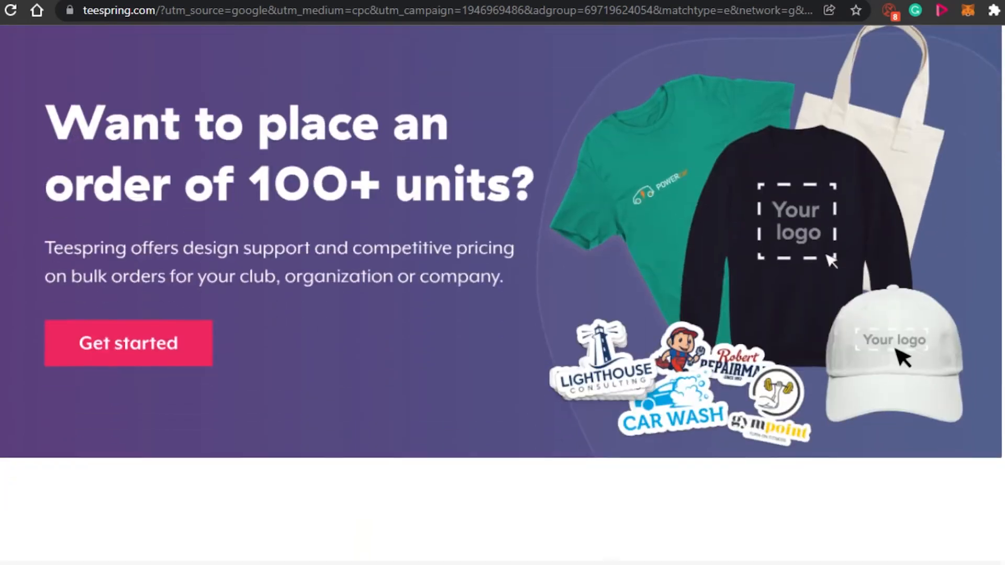
pyautogui.scroll(1, 502, 293)
pyautogui.scroll(-6, 503, 293)
pyautogui.scroll(-3, 502, 293)
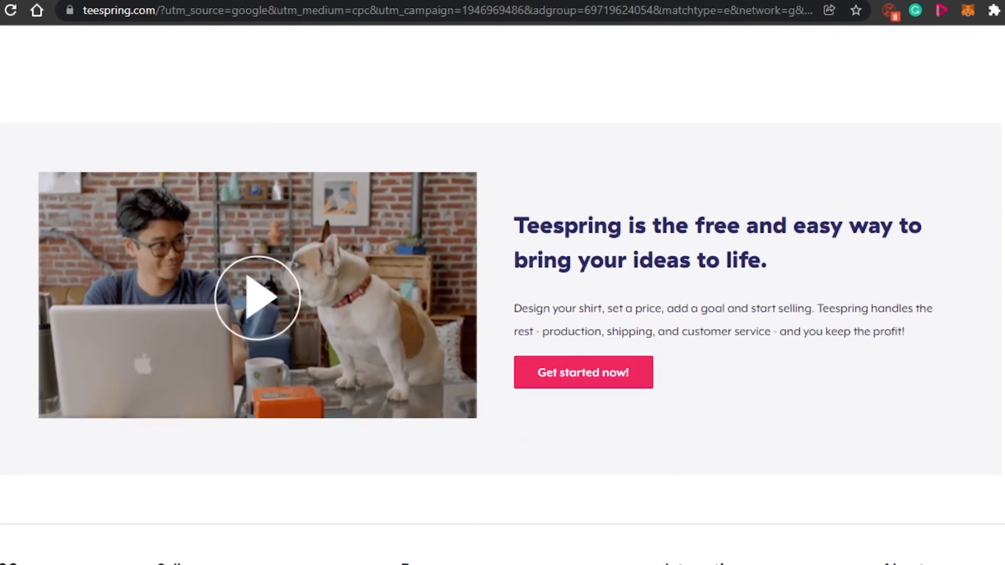
pyautogui.scroll(20, 502, 293)
pyautogui.scroll(-5, 503, 294)
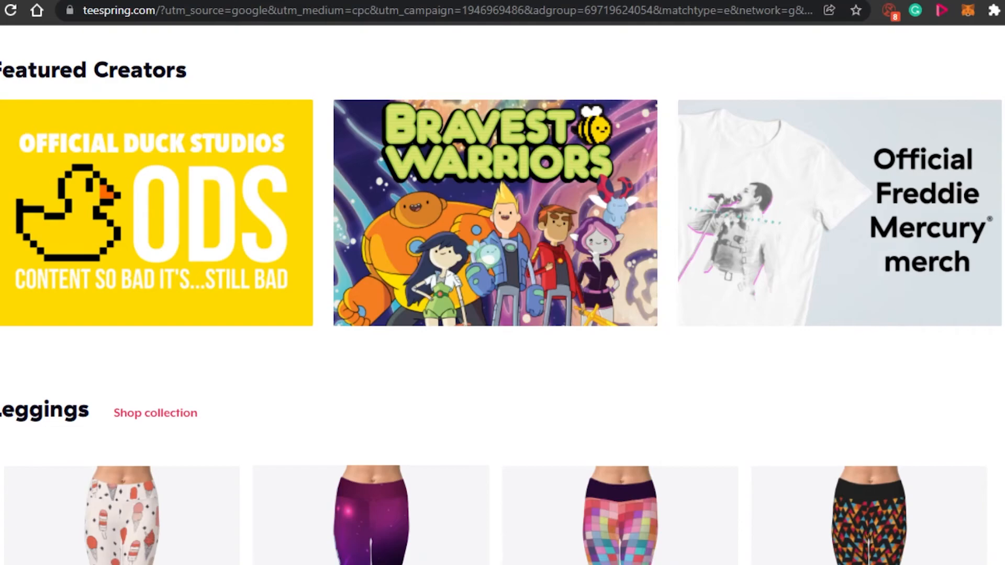
pyautogui.scroll(20, 502, 293)
pyautogui.scroll(2, 503, 293)
pyautogui.scroll(-2, 502, 293)
pyautogui.scroll(2, 502, 293)
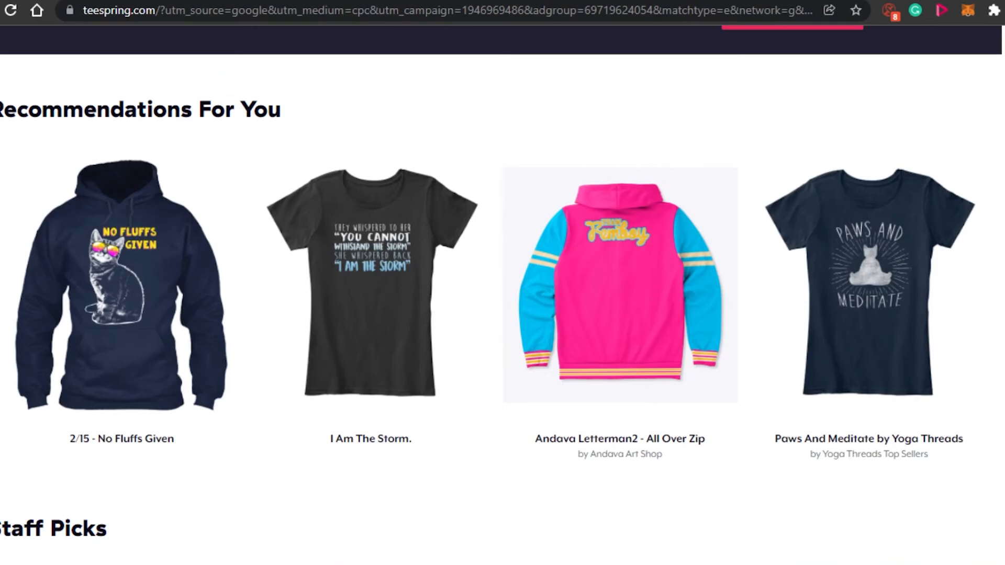
# Look through the Teespring homepage from the recommended products down to the leggings, and return to the featured collections.
pyautogui.scroll(3, 503, 293)
pyautogui.scroll(-8, 502, 293)
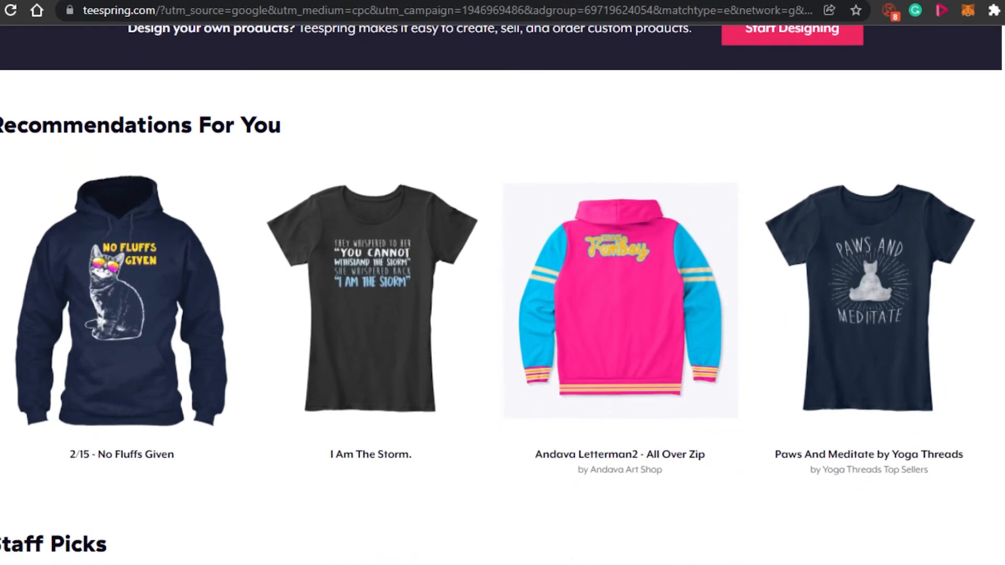
pyautogui.scroll(-10, 503, 294)
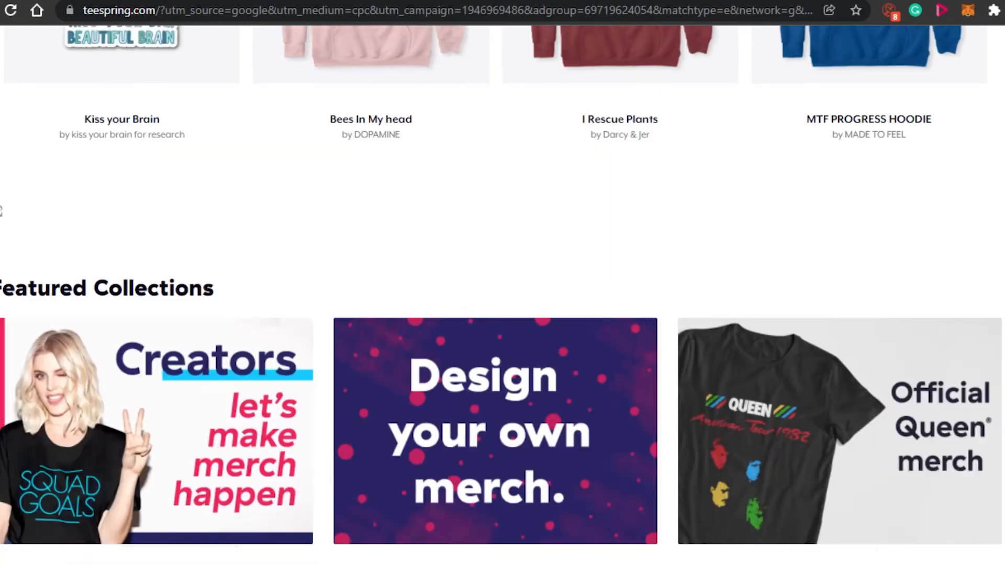
pyautogui.scroll(-5, 503, 293)
pyautogui.scroll(-6, 502, 293)
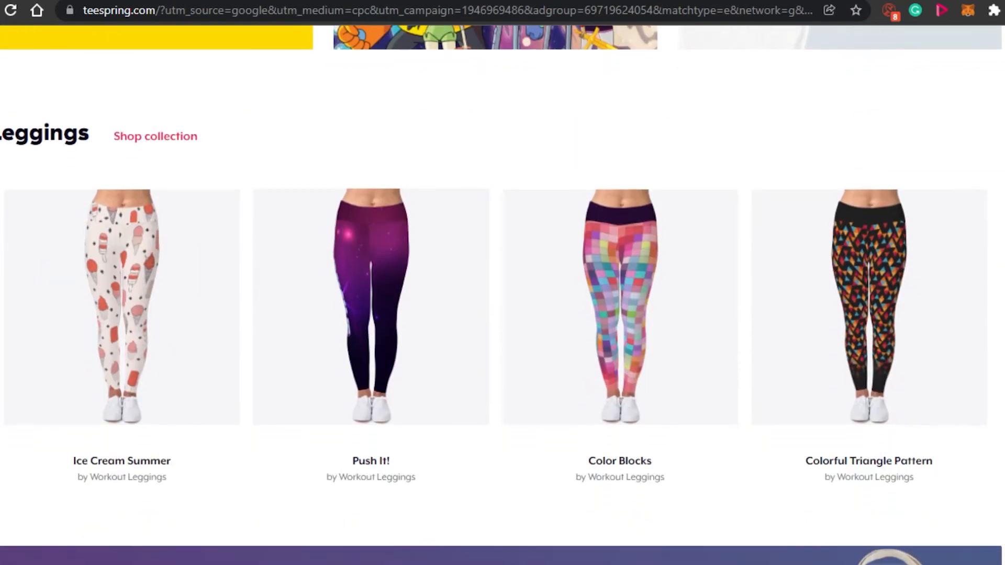
pyautogui.scroll(8, 503, 293)
pyautogui.scroll(10, 503, 293)
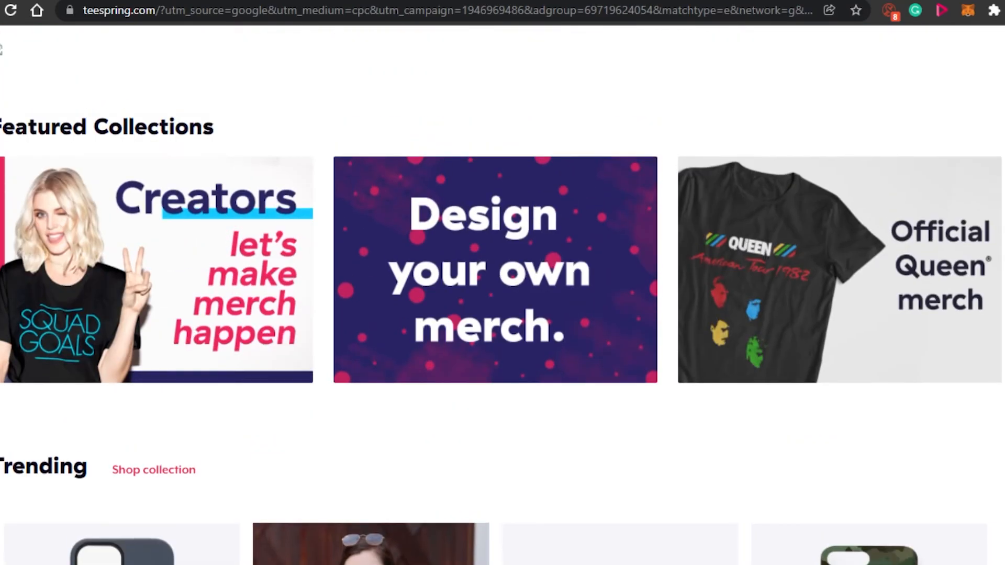
pyautogui.scroll(-1, 503, 293)
pyautogui.scroll(1, 503, 293)
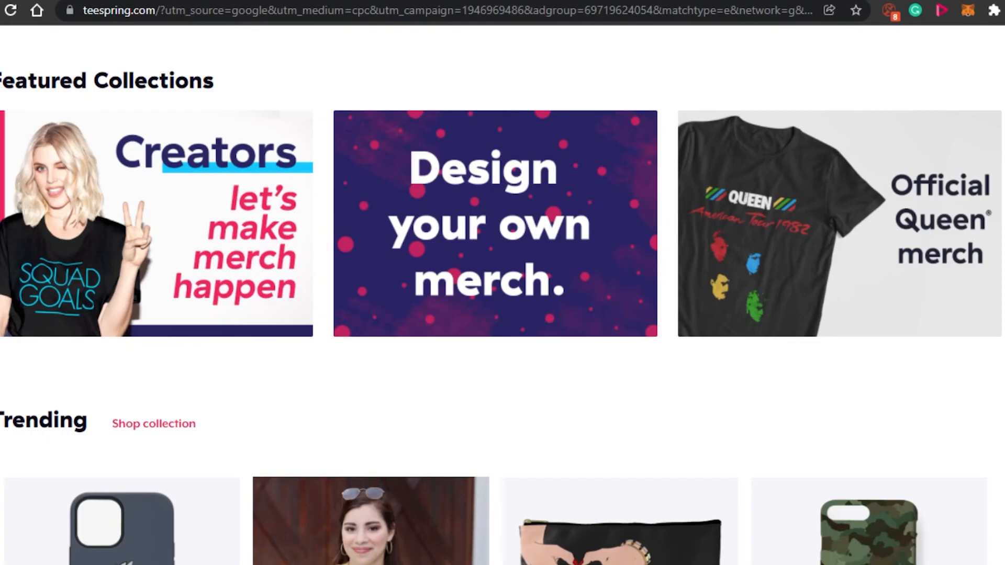
# Examine the staff picks, trending items, featured creators, leggings and the bulk-order offer for 100+ units.
pyautogui.scroll(8, 502, 293)
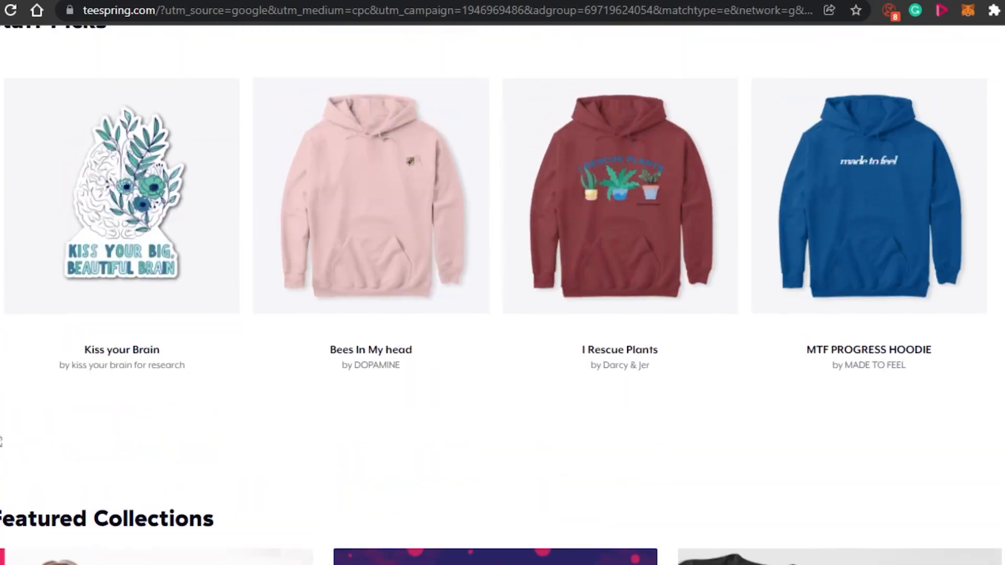
pyautogui.scroll(-10, 502, 293)
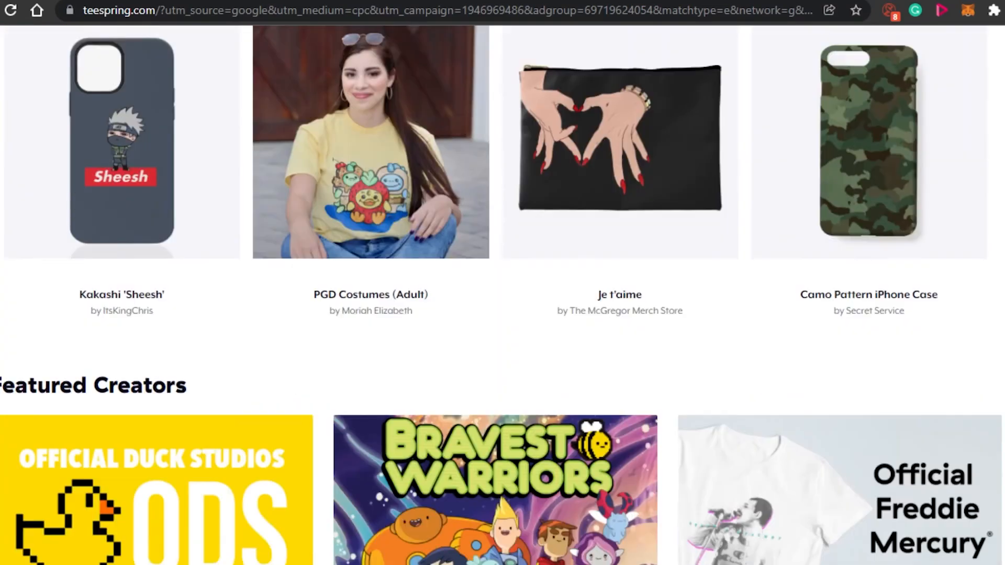
pyautogui.scroll(-8, 502, 293)
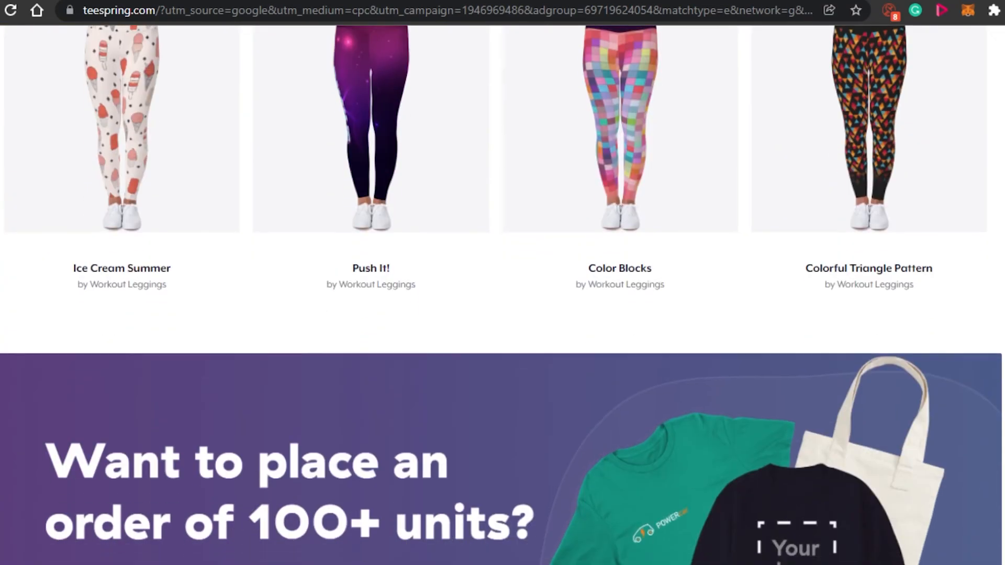
pyautogui.scroll(16, 502, 293)
pyautogui.scroll(3, 503, 293)
pyautogui.scroll(-14, 503, 293)
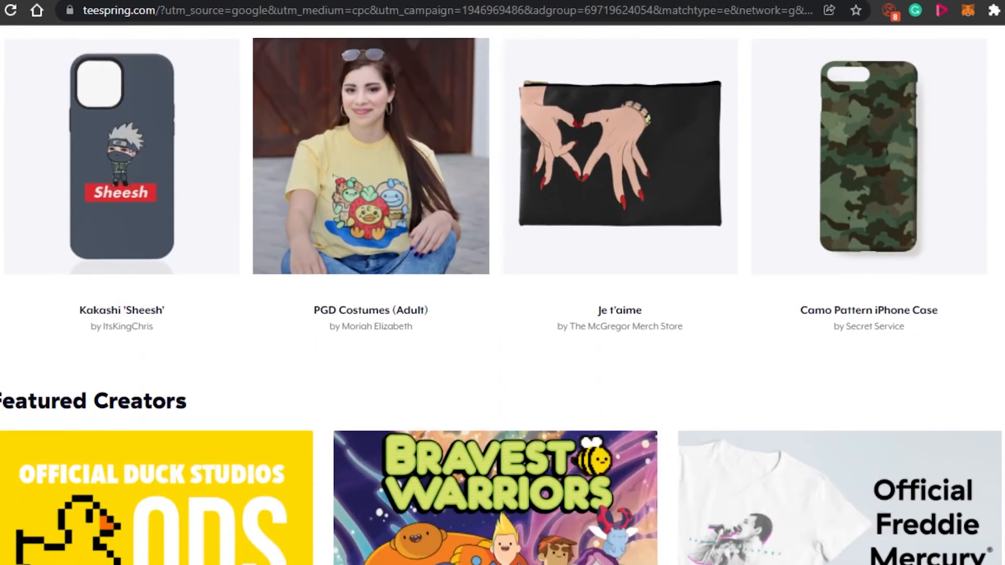
pyautogui.scroll(6, 503, 293)
pyautogui.scroll(8, 503, 293)
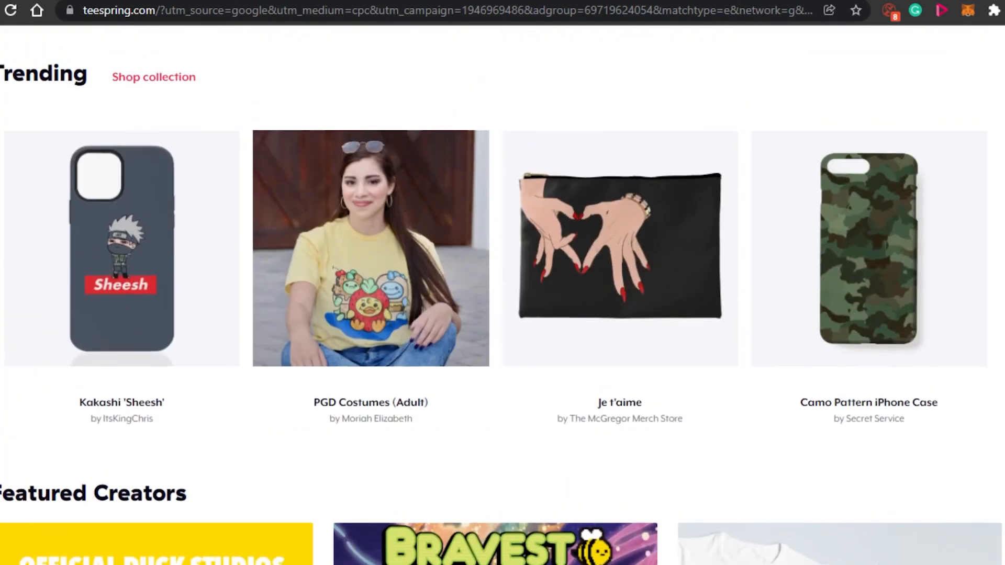
pyautogui.scroll(-11, 503, 293)
pyautogui.scroll(-18, 502, 293)
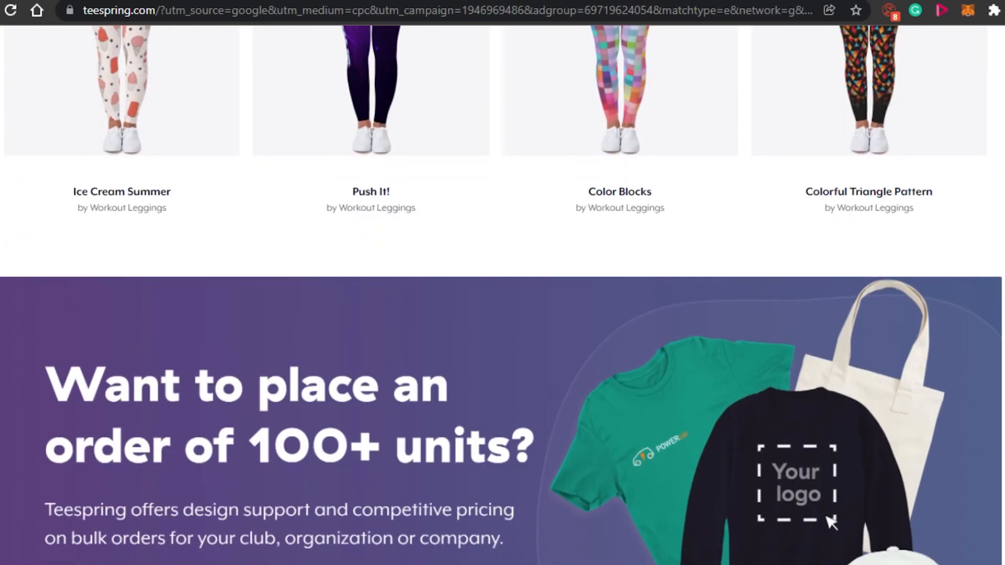
# Review the homepage sections again from the featured creators up to the design-your-own-products banner, and back down to the leggings collection.
pyautogui.scroll(10, 502, 293)
pyautogui.scroll(14, 502, 293)
pyautogui.scroll(-1, 502, 293)
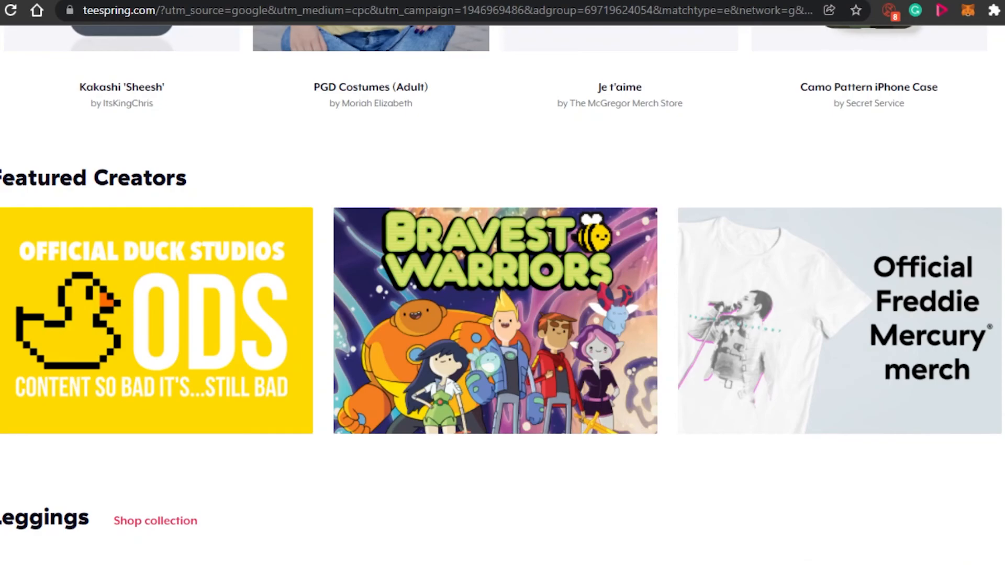
pyautogui.scroll(14, 502, 293)
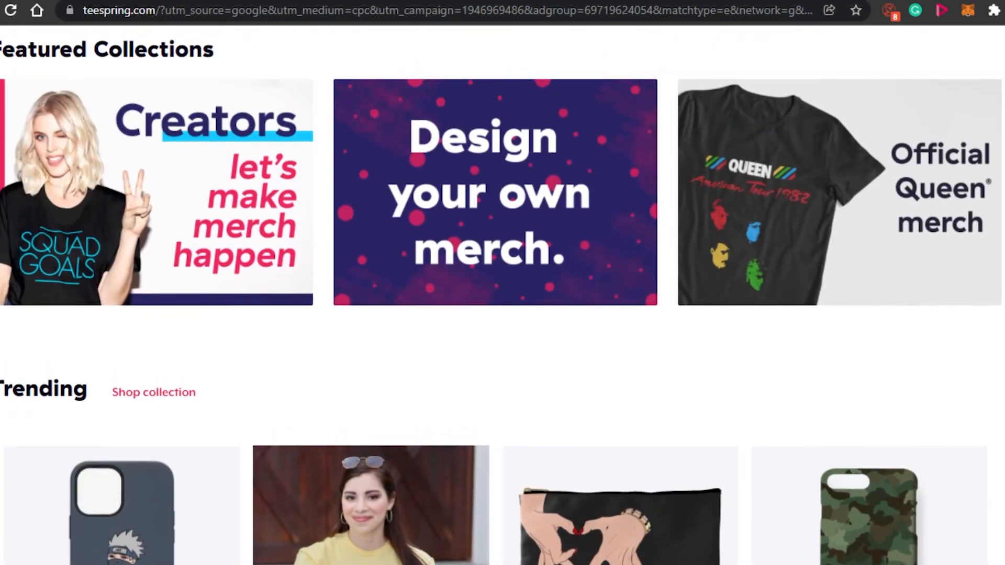
pyautogui.scroll(7, 502, 293)
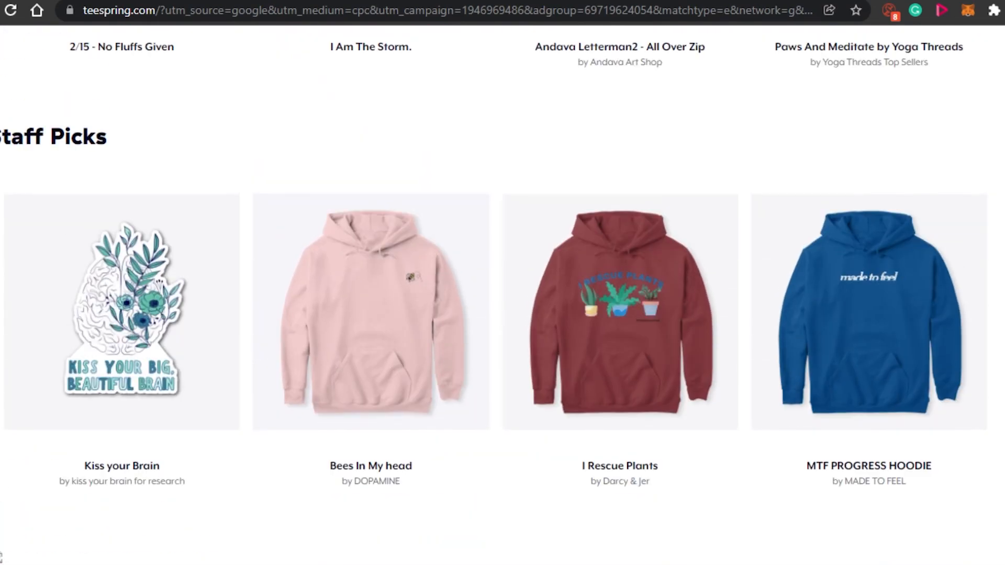
pyautogui.scroll(8, 503, 293)
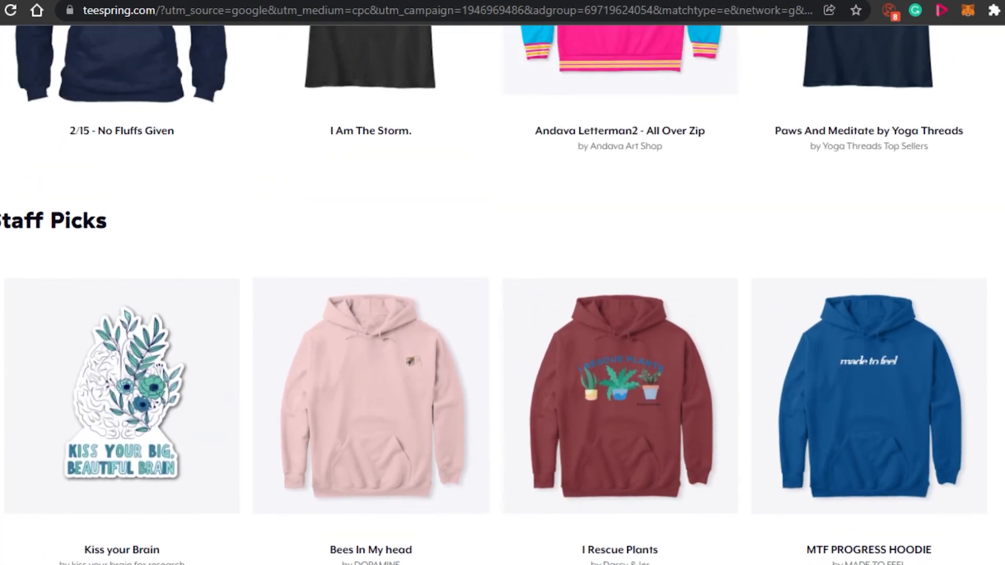
pyautogui.scroll(4, 502, 293)
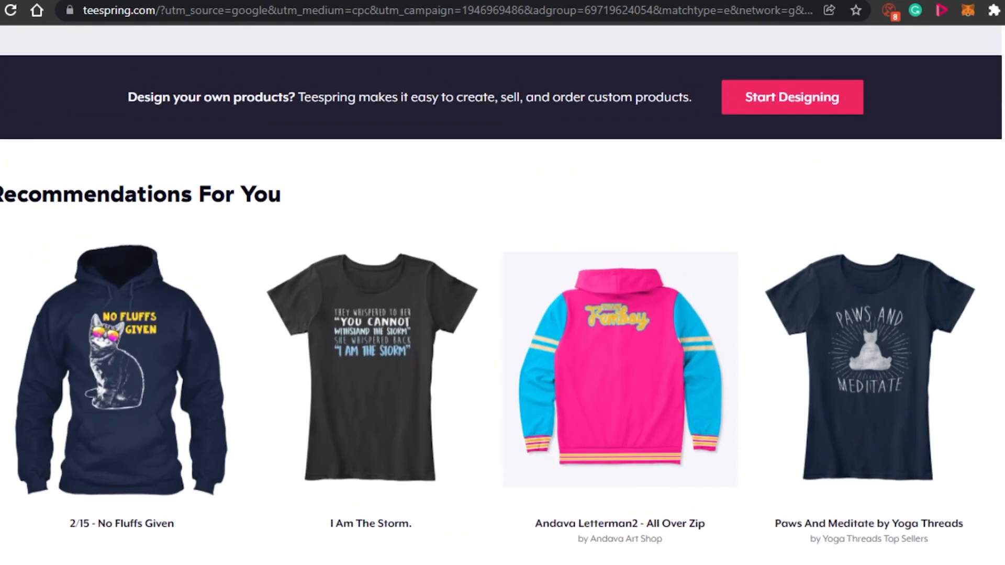
pyautogui.scroll(-19, 503, 293)
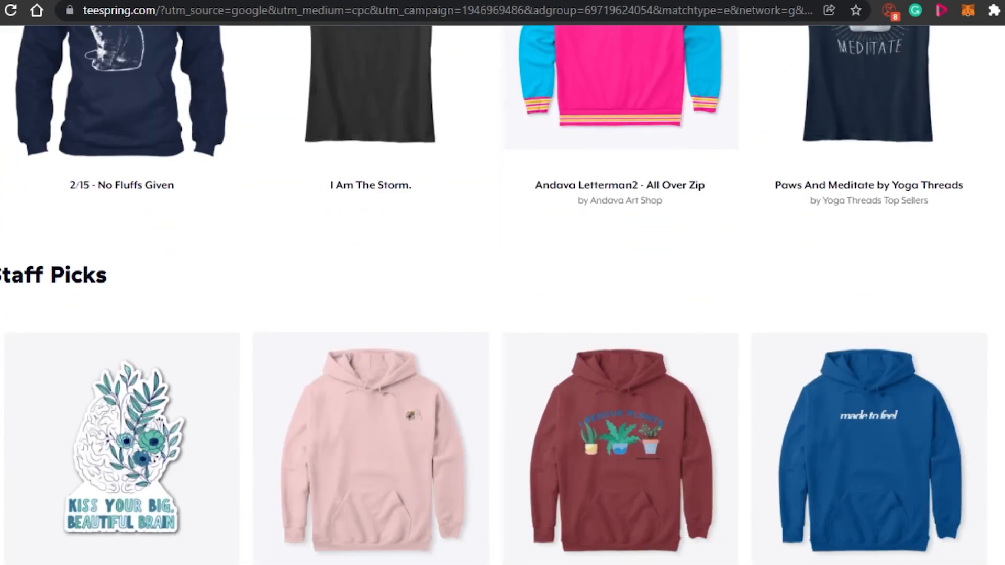
pyautogui.scroll(-15, 503, 293)
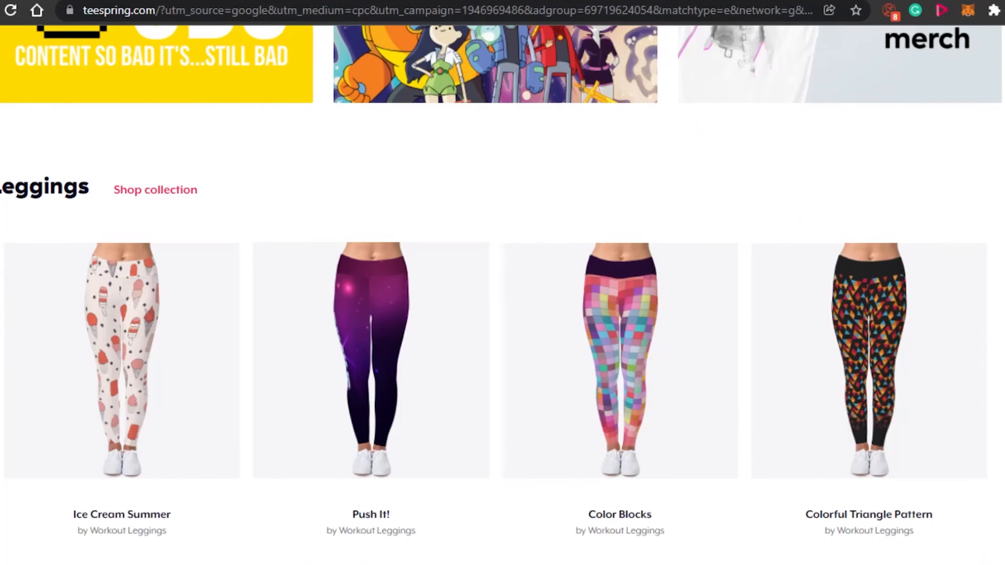